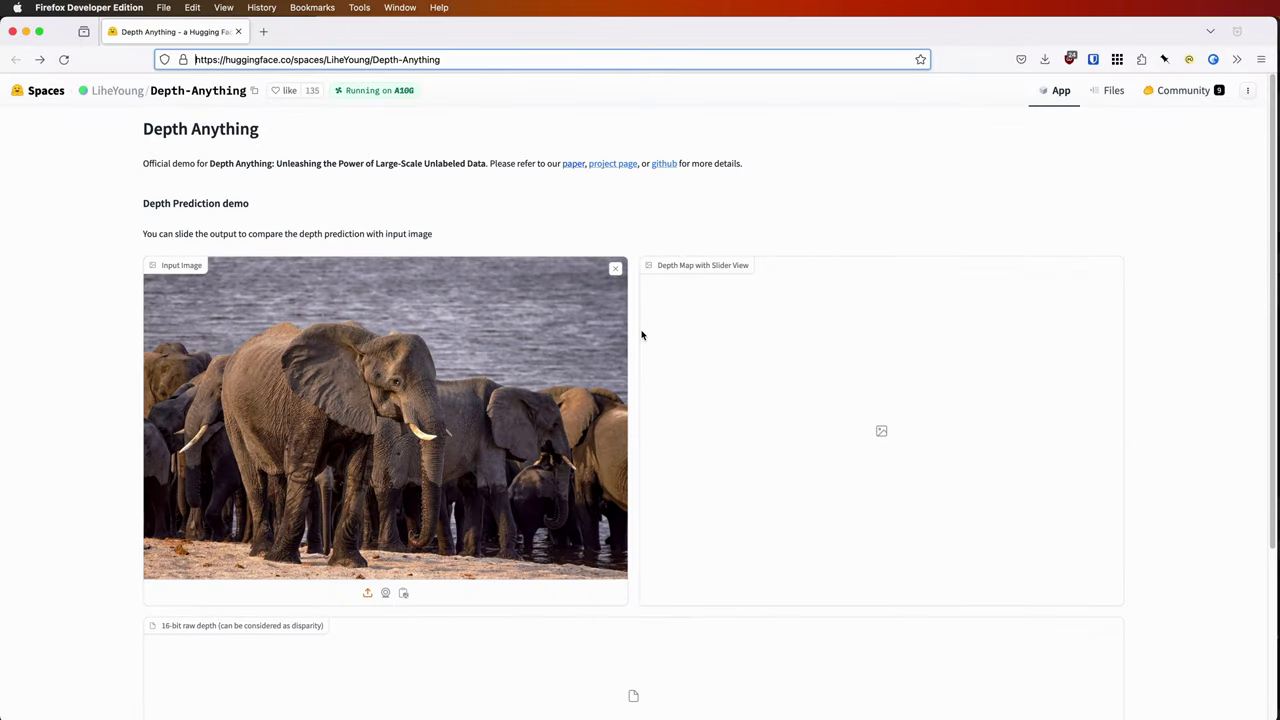
Step: Run Depth Anything on the elephant photo, reveal the full depth map and copy its image
scroll(660, 680, "down", 3)
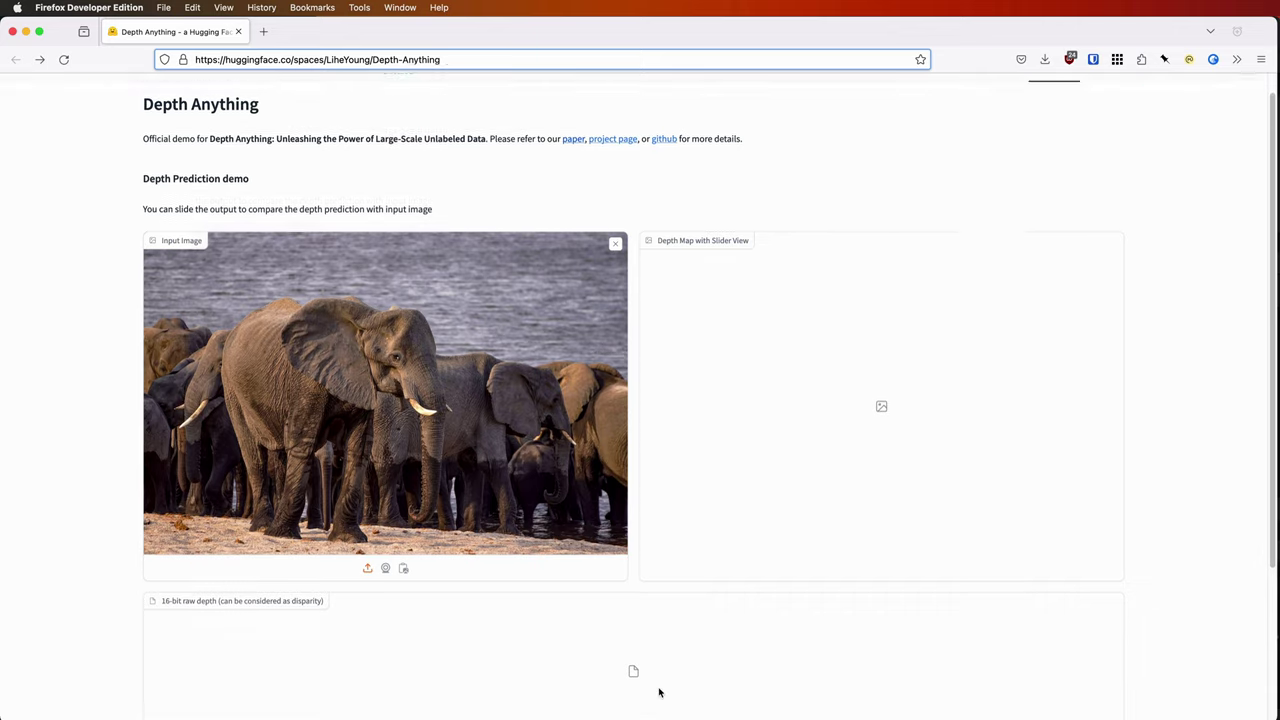
left_click(660, 660)
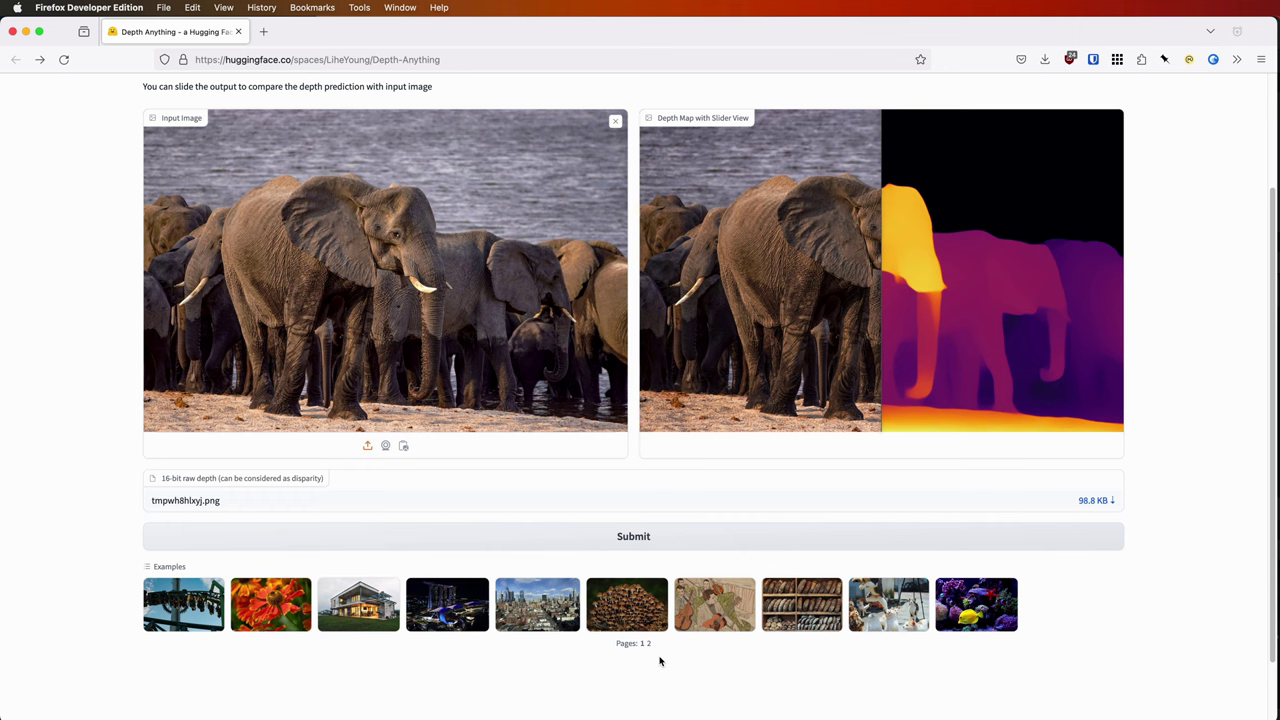
left_click_drag(880, 385, 612, 377)
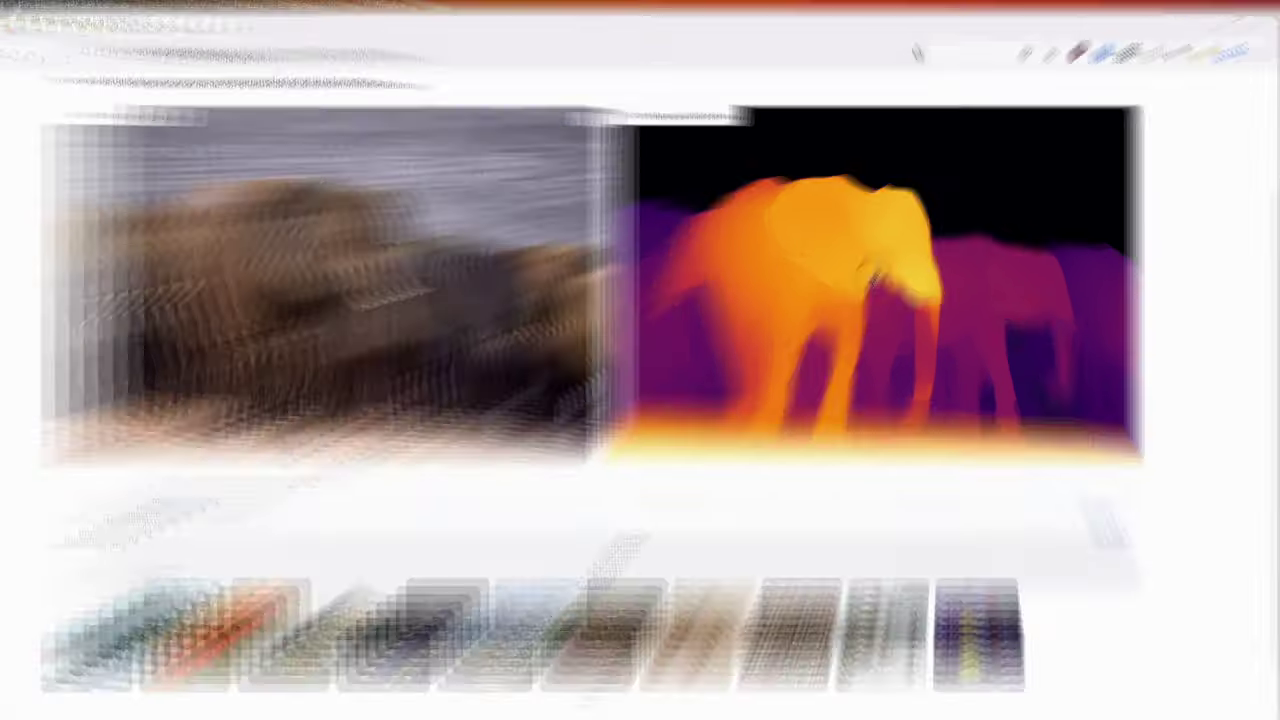
right_click(873, 280)
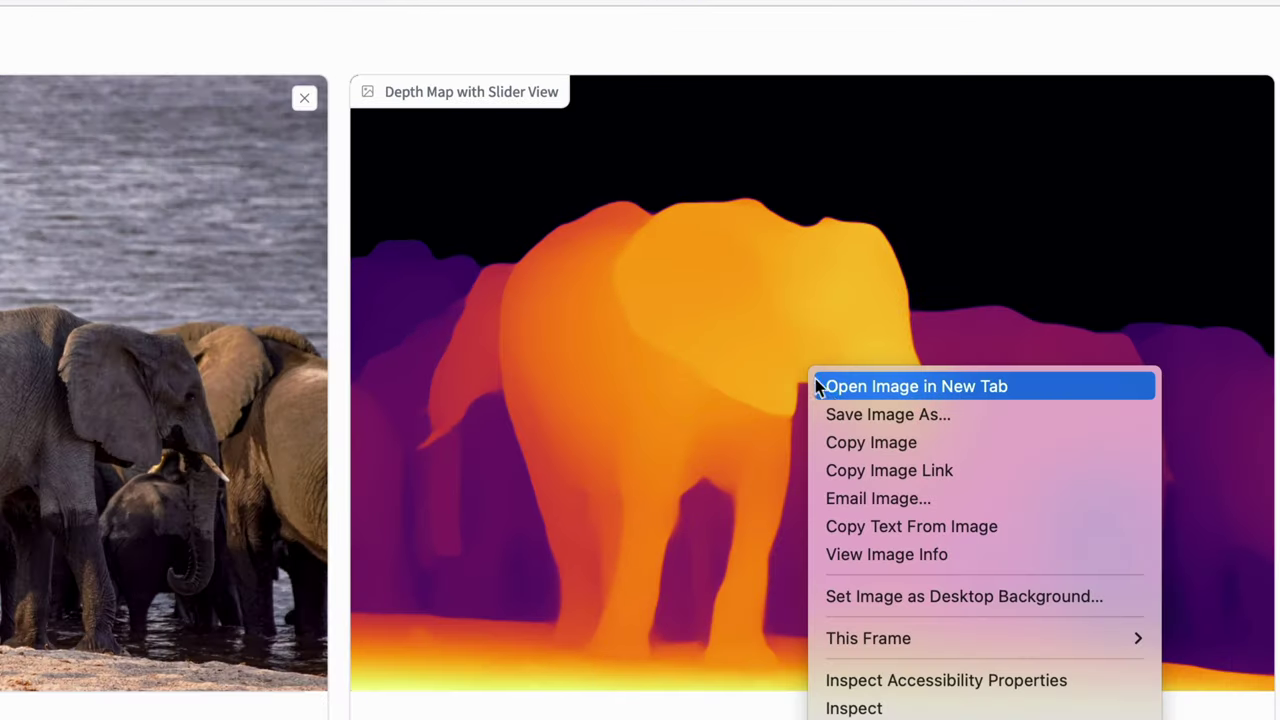
left_click(860, 450)
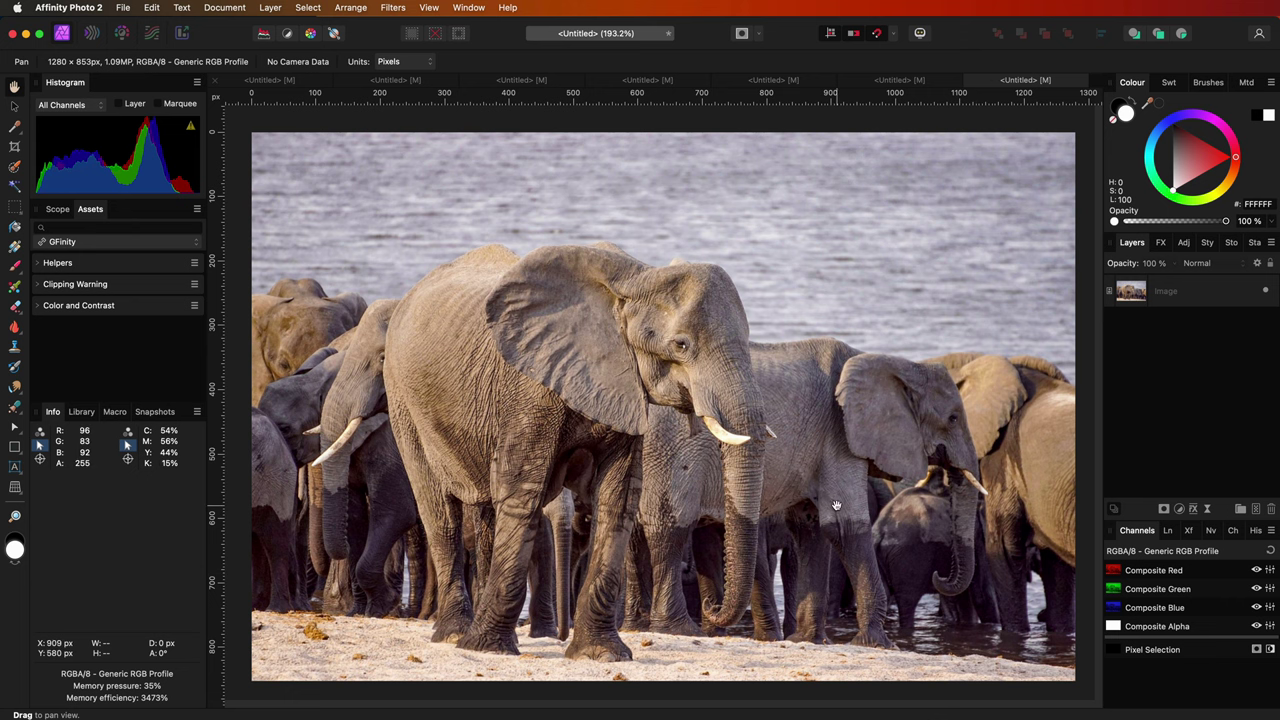
Step: Paste the depth map as a new layer snapped to the canvas edges
key("super+v")
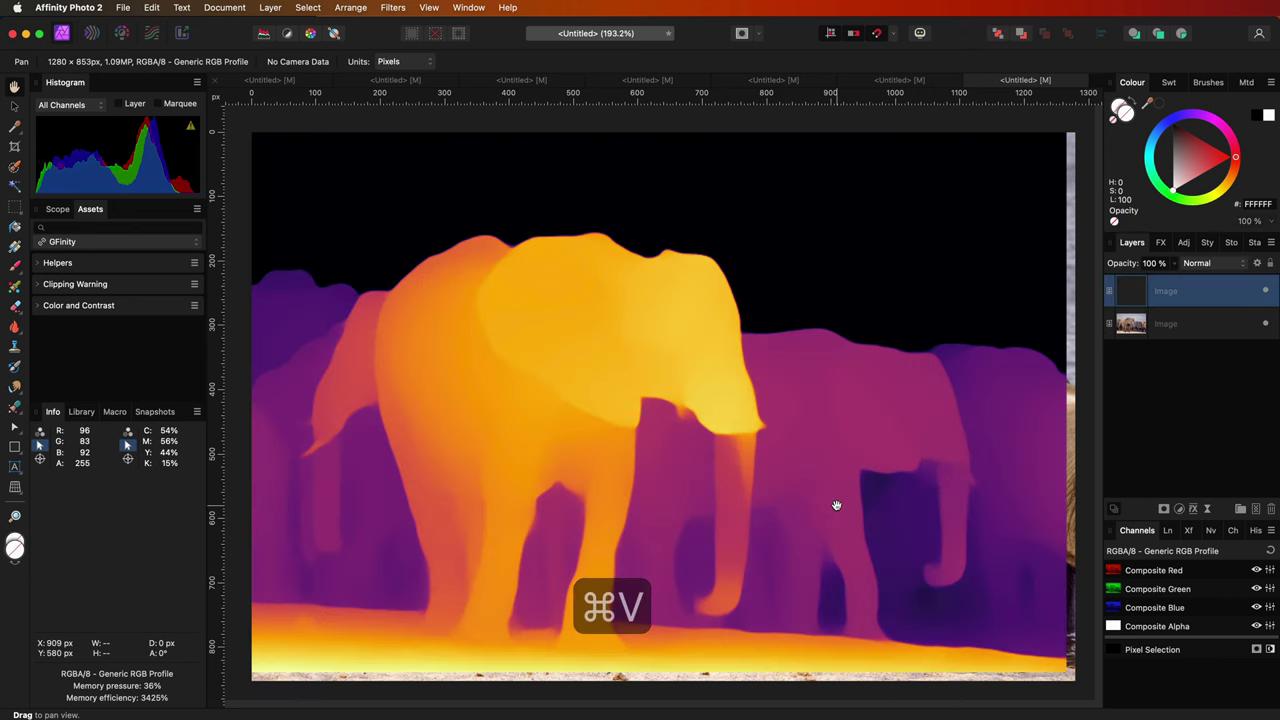
key("v")
left_click_drag(870, 468, 874, 466)
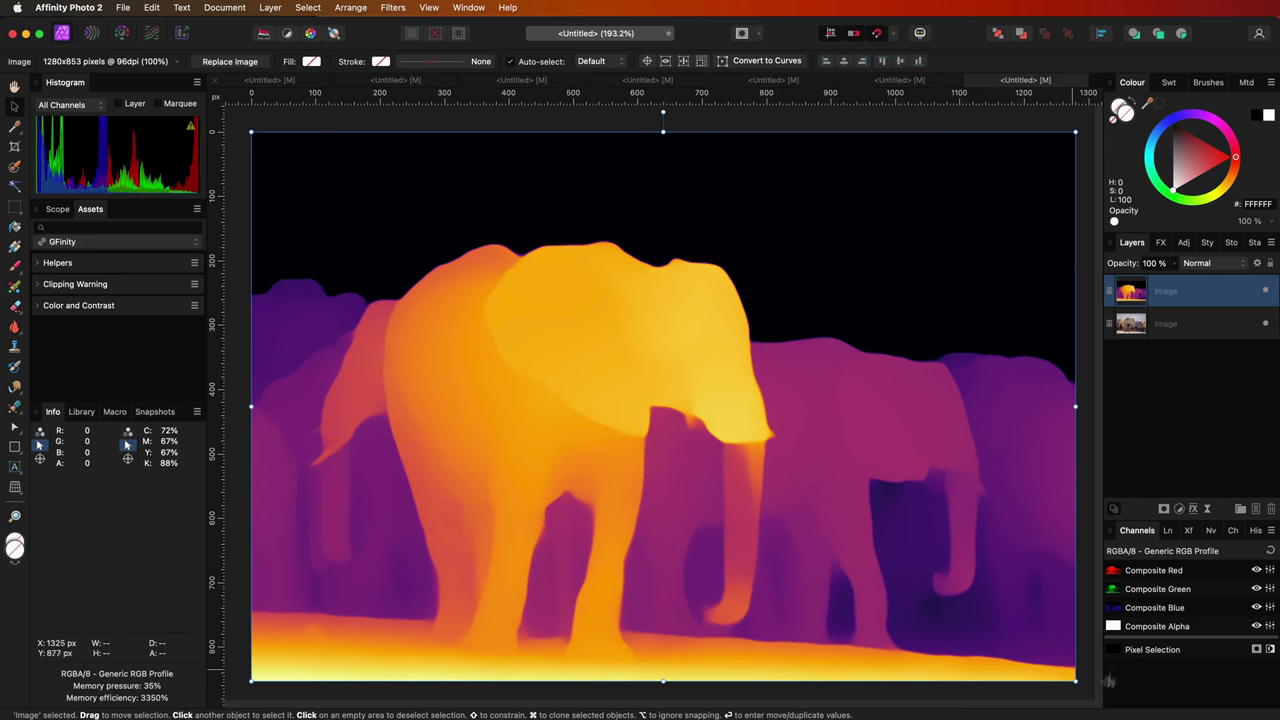
Step: Add a Channel Mixer with Gray output and nest it inside the depth map layer
left_click(1180, 509)
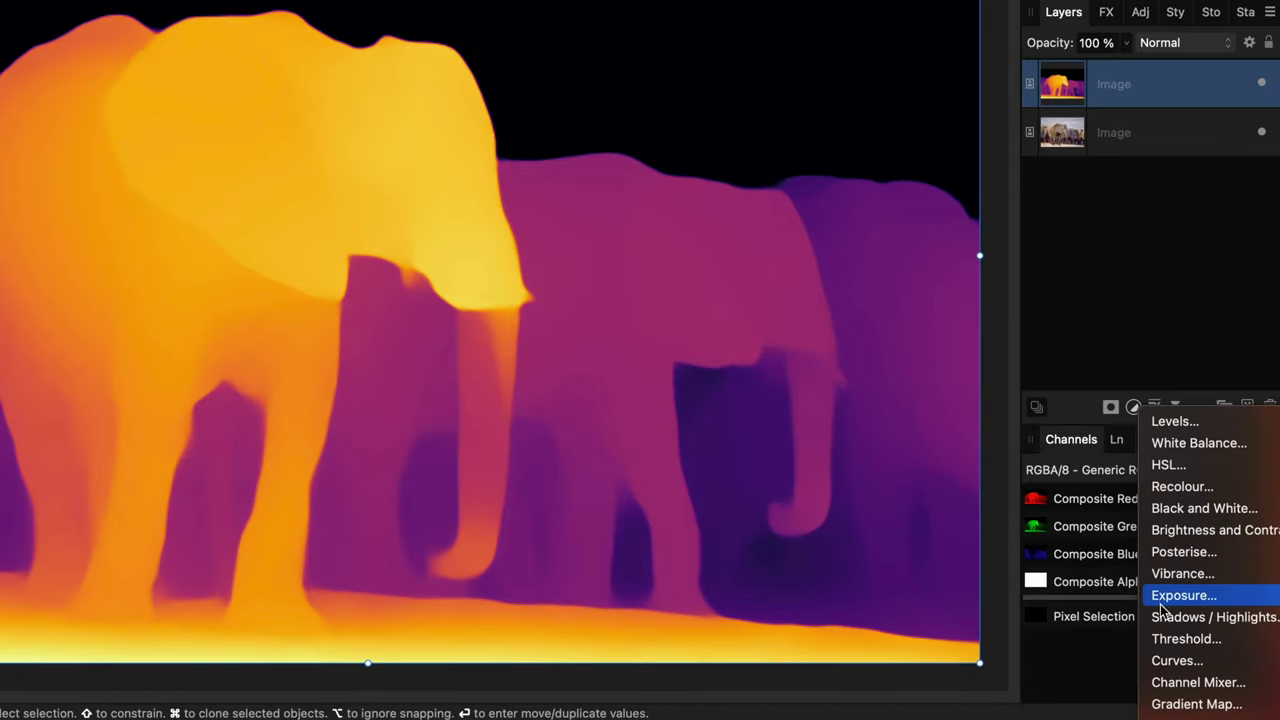
left_click(1174, 688)
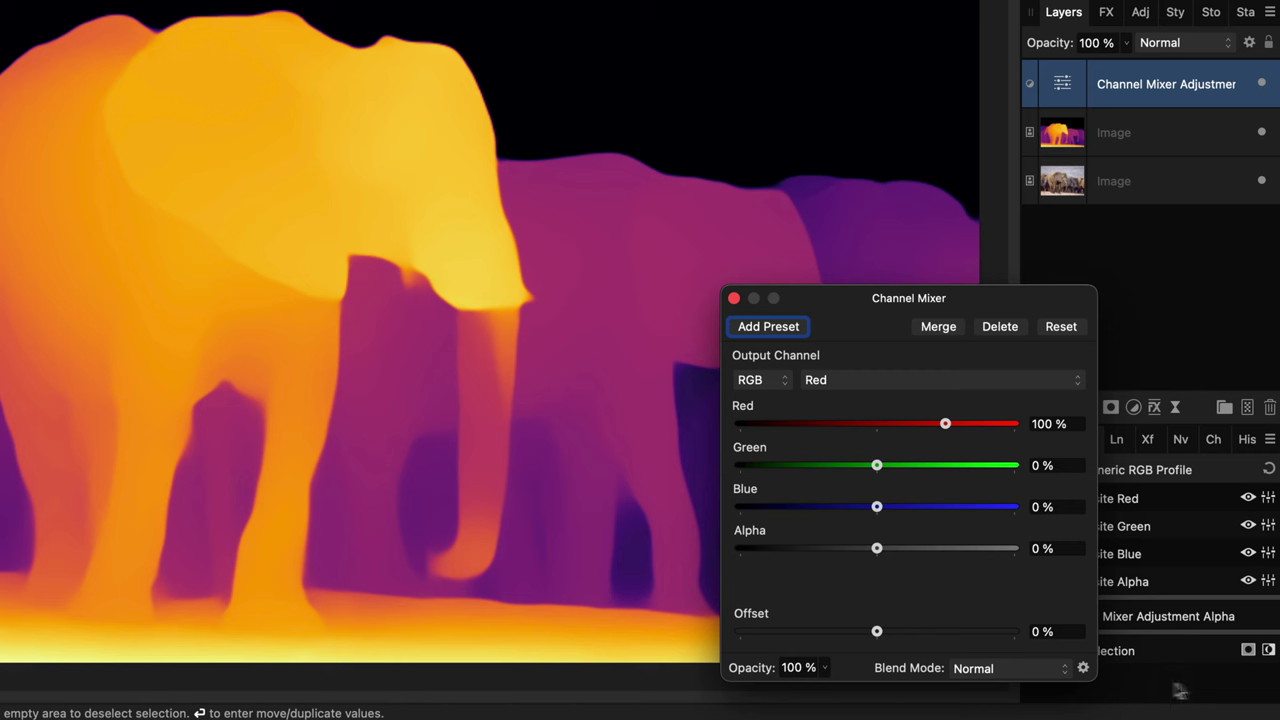
left_click(767, 386)
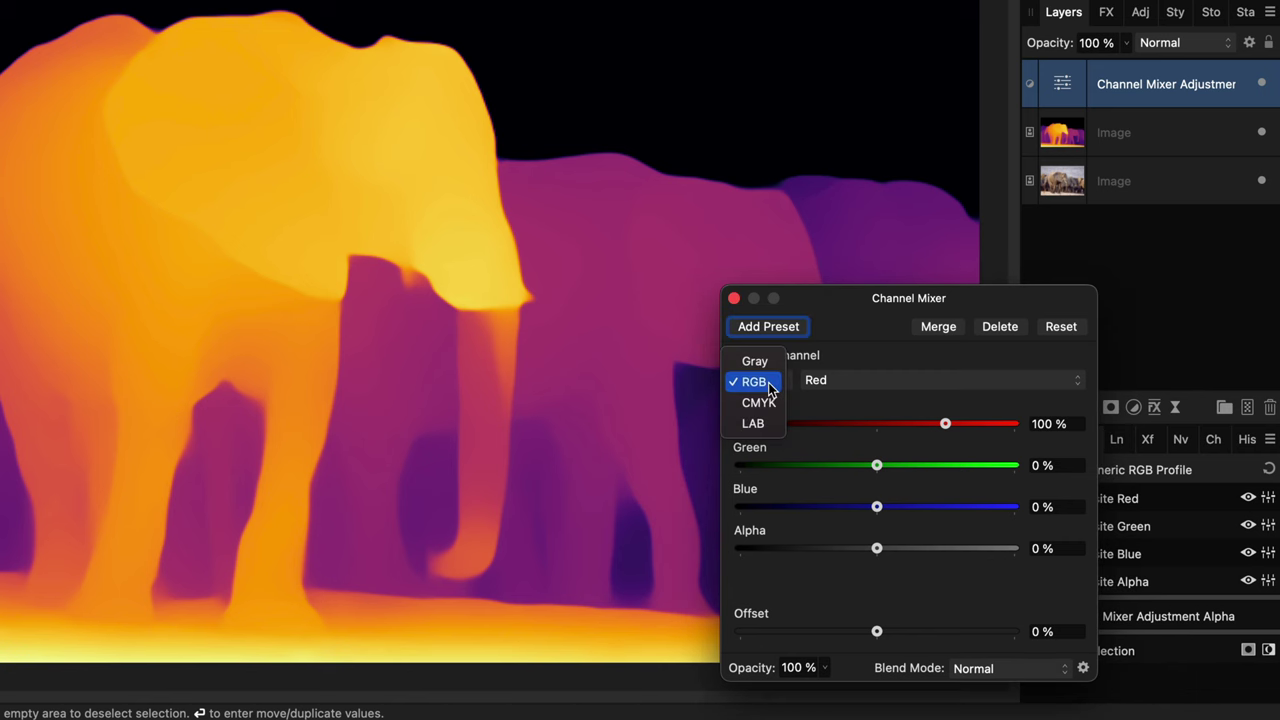
left_click(762, 362)
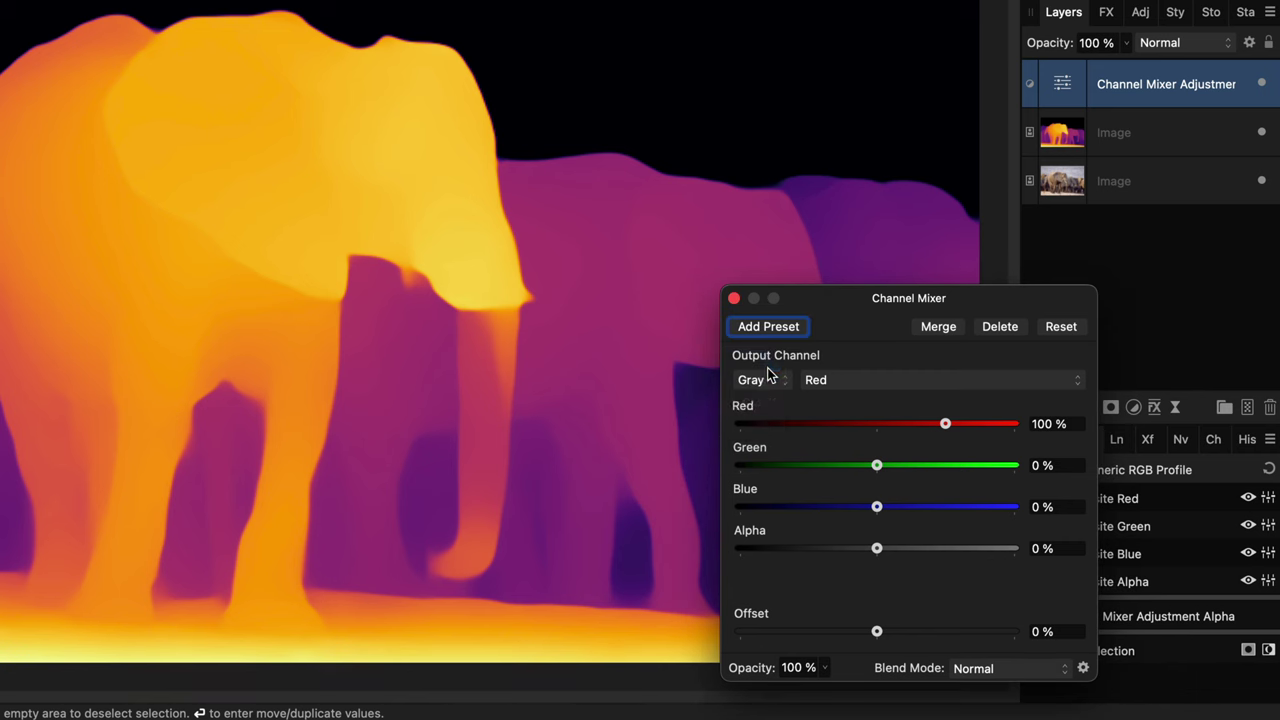
left_click(734, 299)
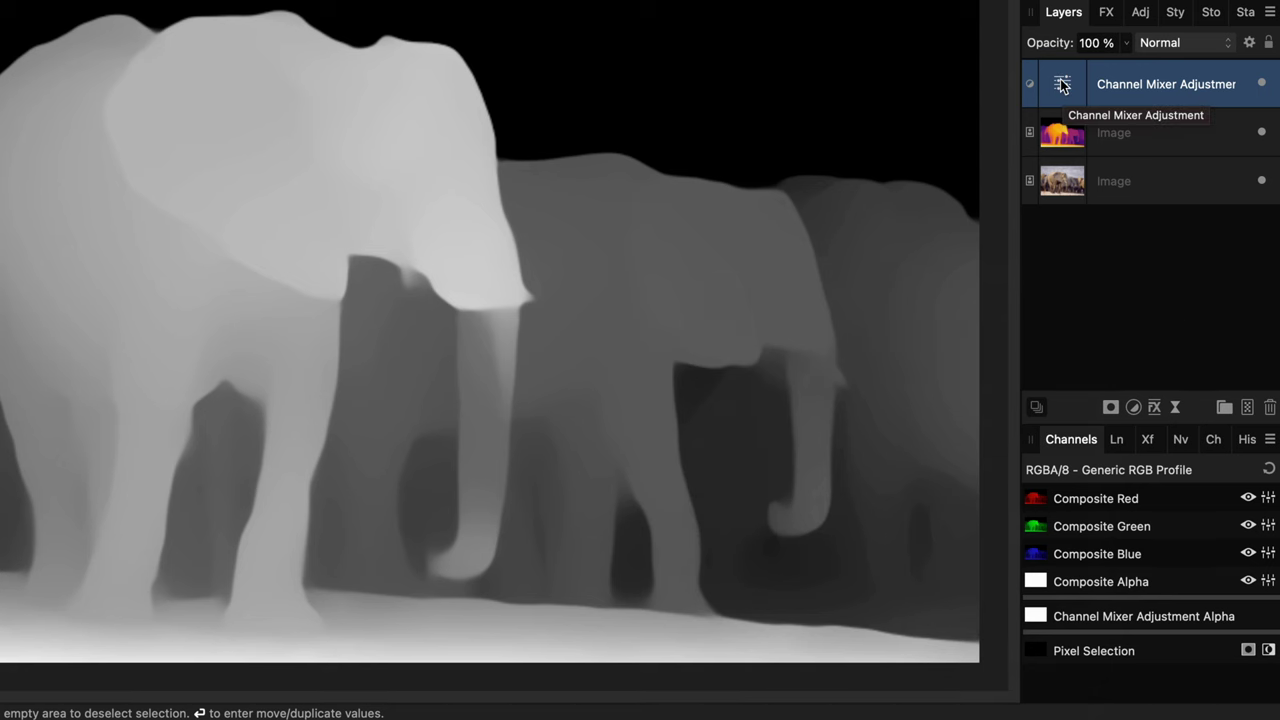
left_click_drag(1063, 86, 1132, 135)
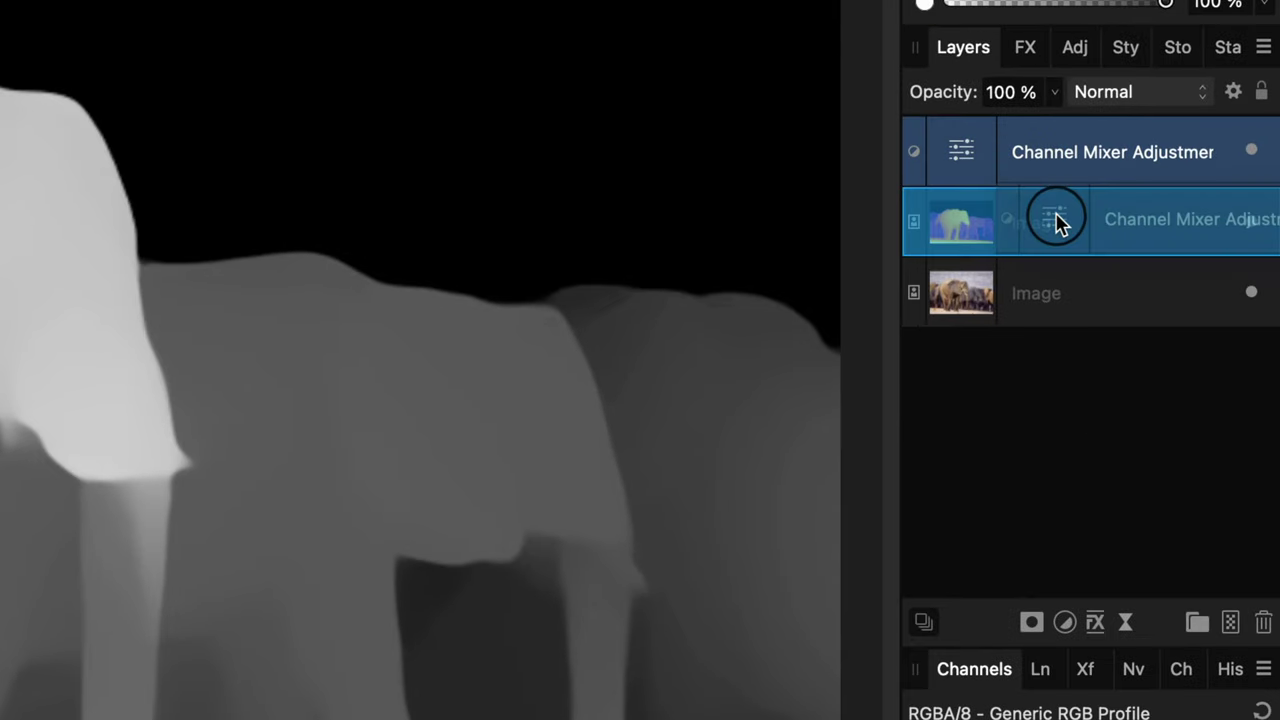
left_click_drag(1059, 222, 1060, 222)
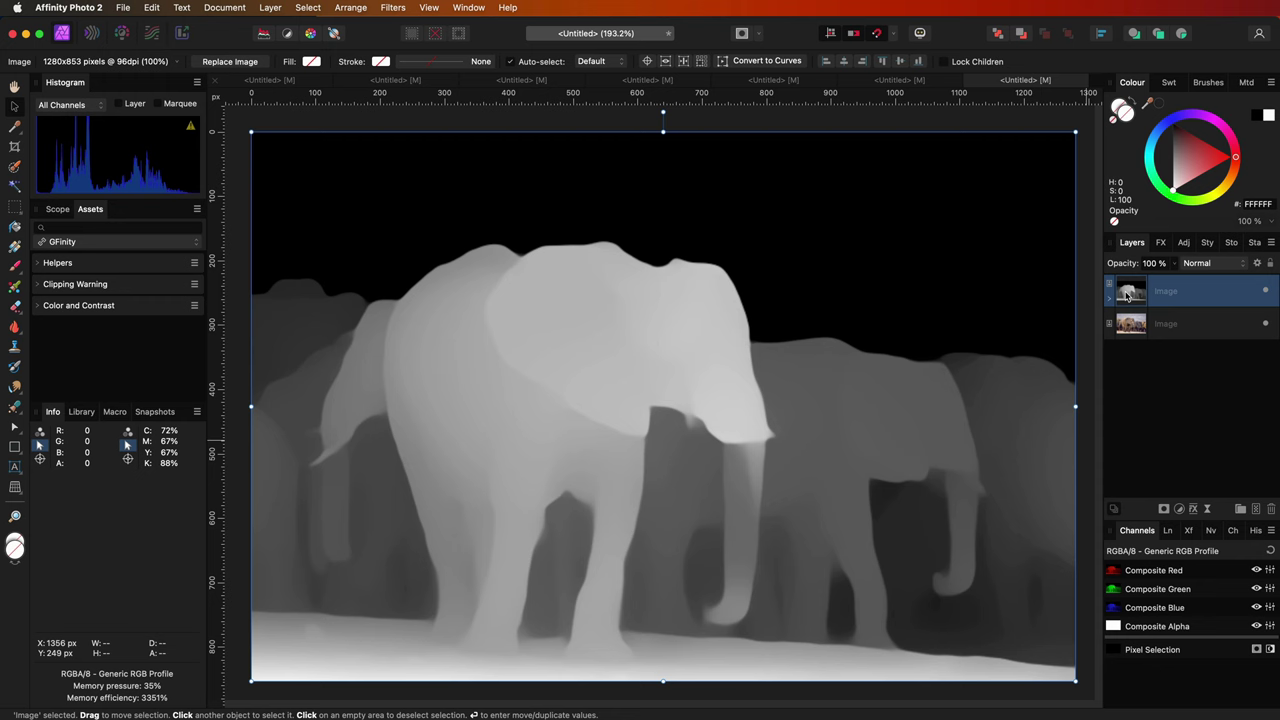
Step: Set the depth layer to Erase blending with a linear diagonal Source Layer Range
left_click(1196, 264)
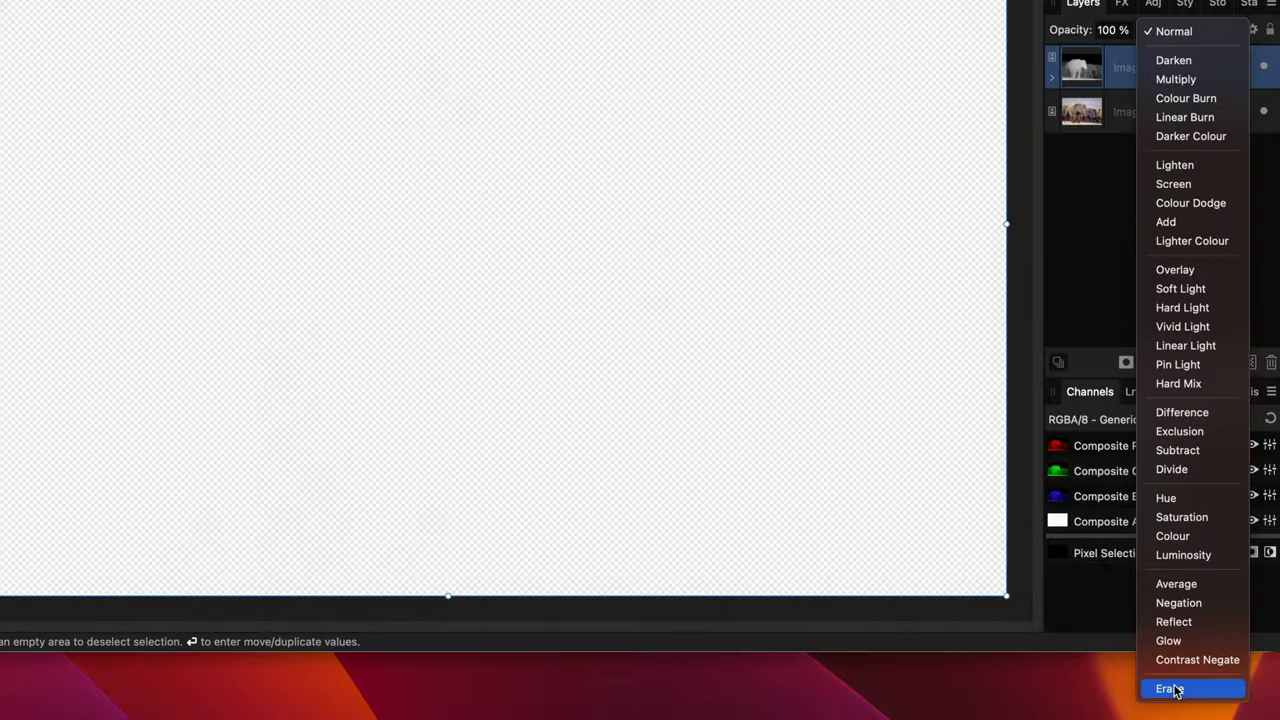
left_click(1172, 689)
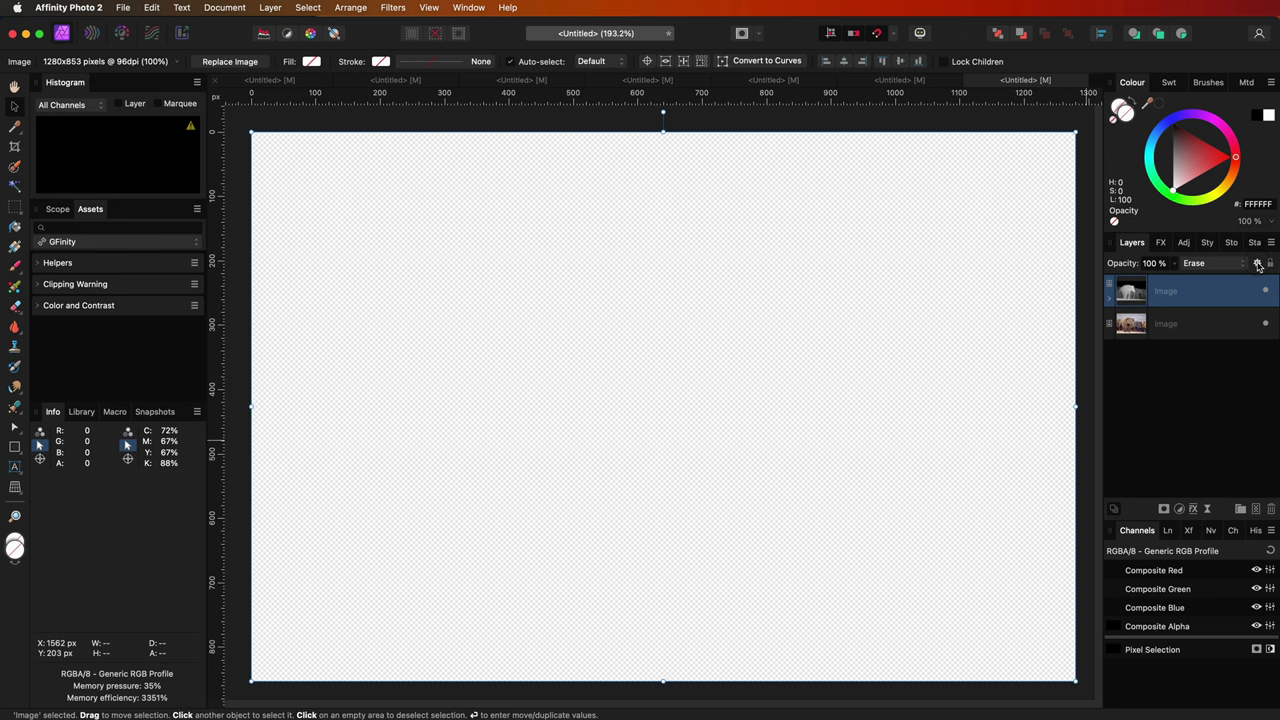
left_click(1258, 263)
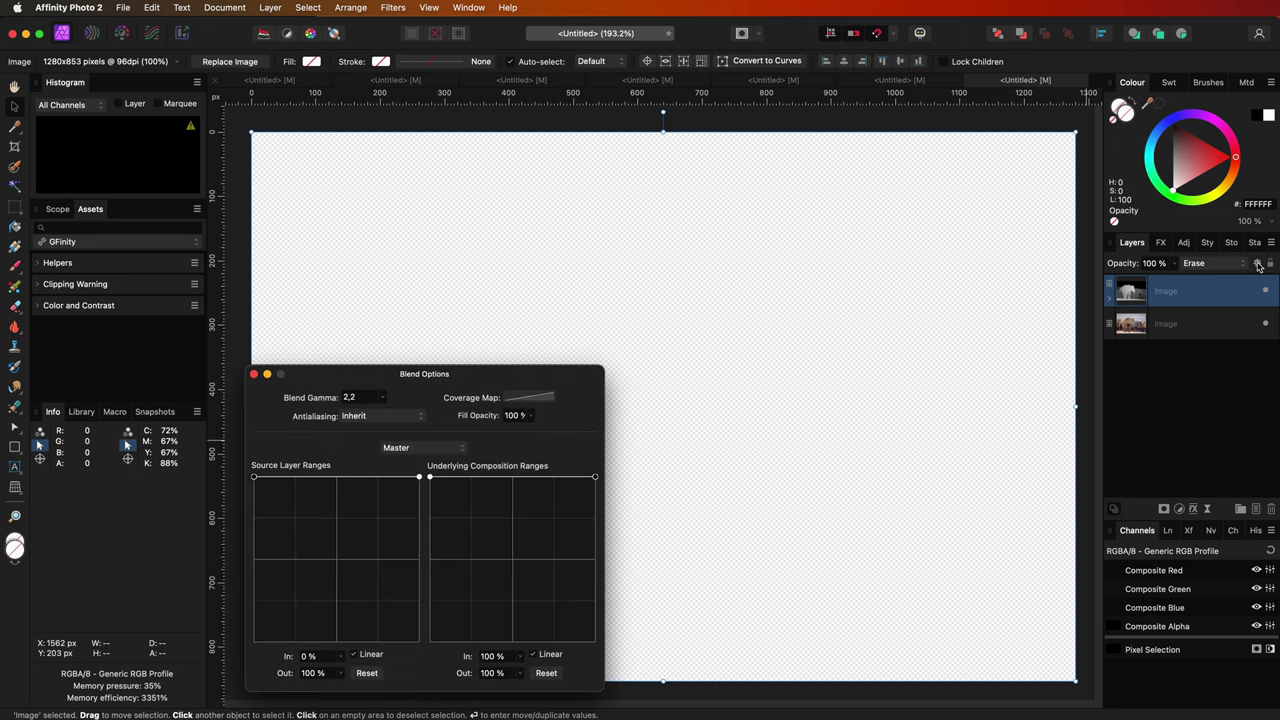
left_click_drag(420, 477, 427, 663)
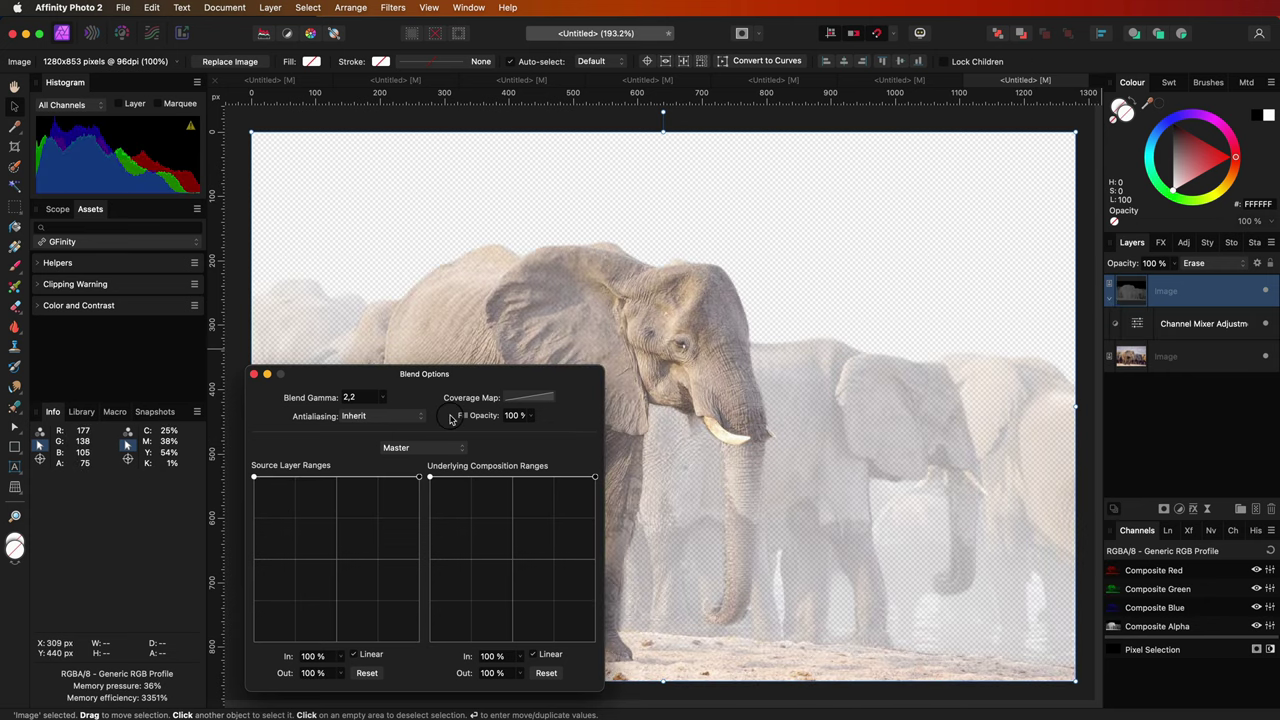
left_click_drag(254, 479, 238, 677)
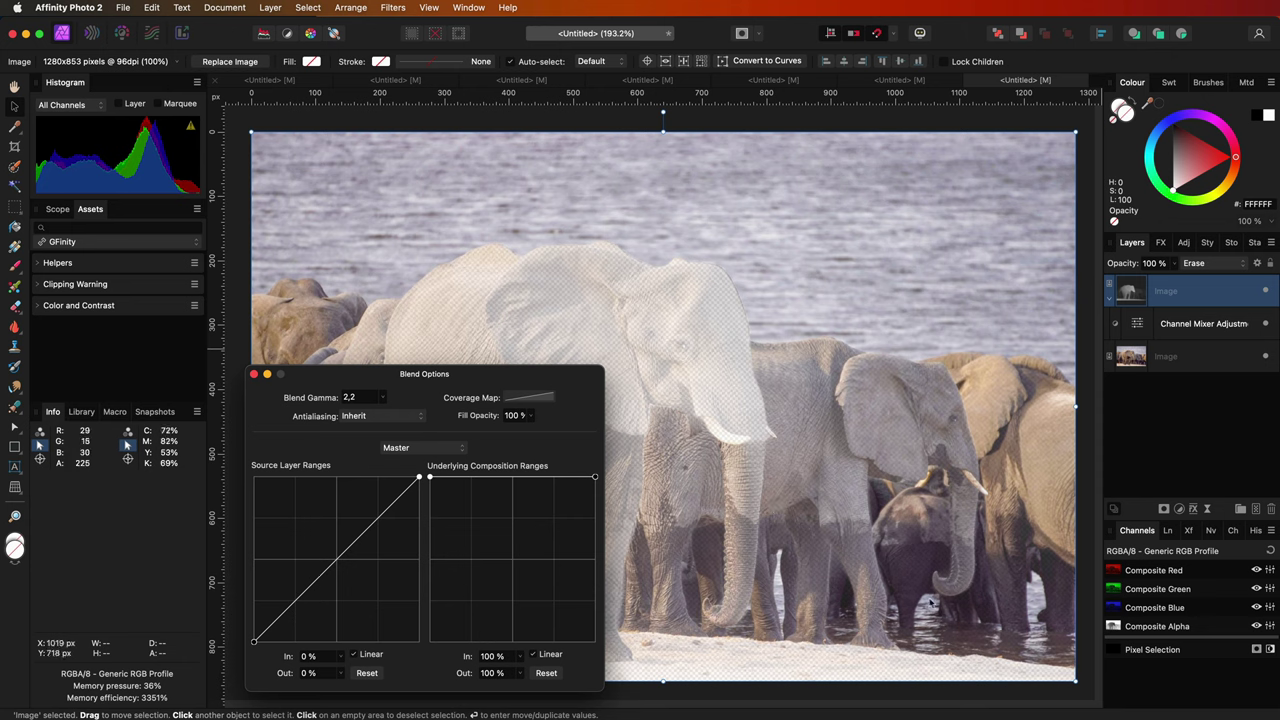
left_click(254, 374)
Step: Rename the depth layer to 'Depth Mask'
double_click(1215, 292)
type("Depth Mask")
key("Return")
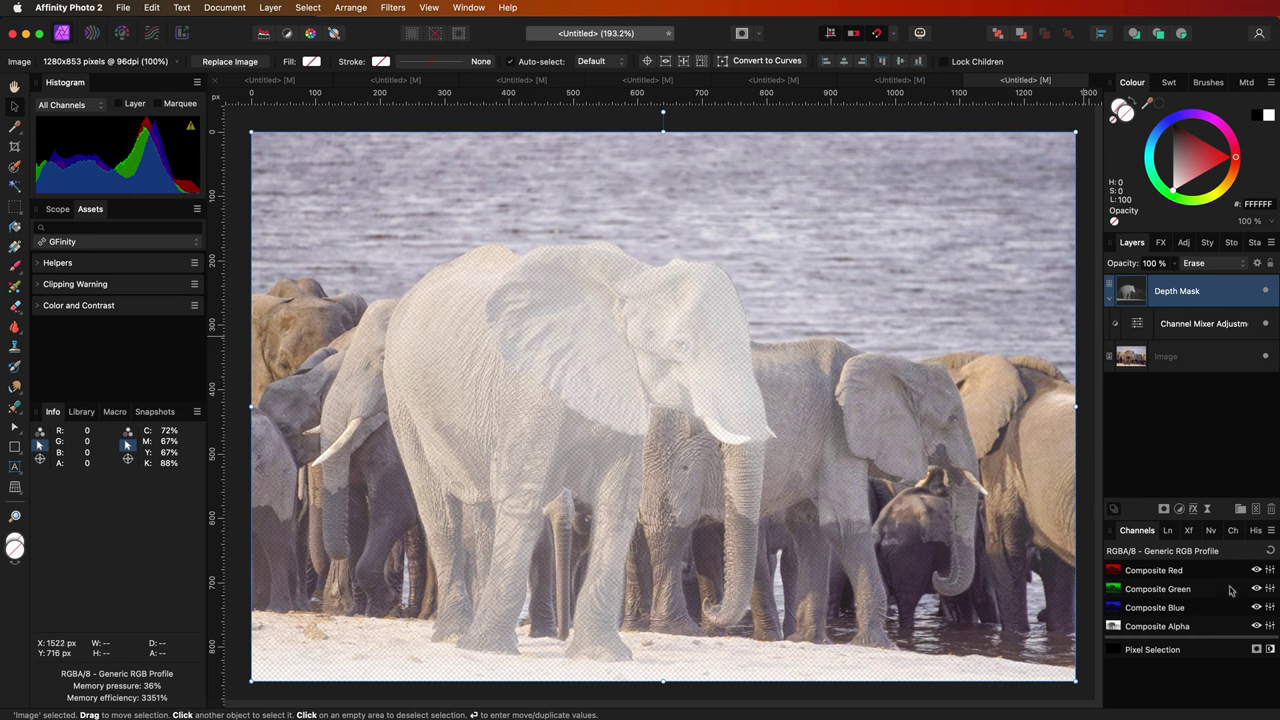
Step: Add an Exposure adjustment holding the Depth Mask and lower exposure to -3.126
left_click(1180, 510)
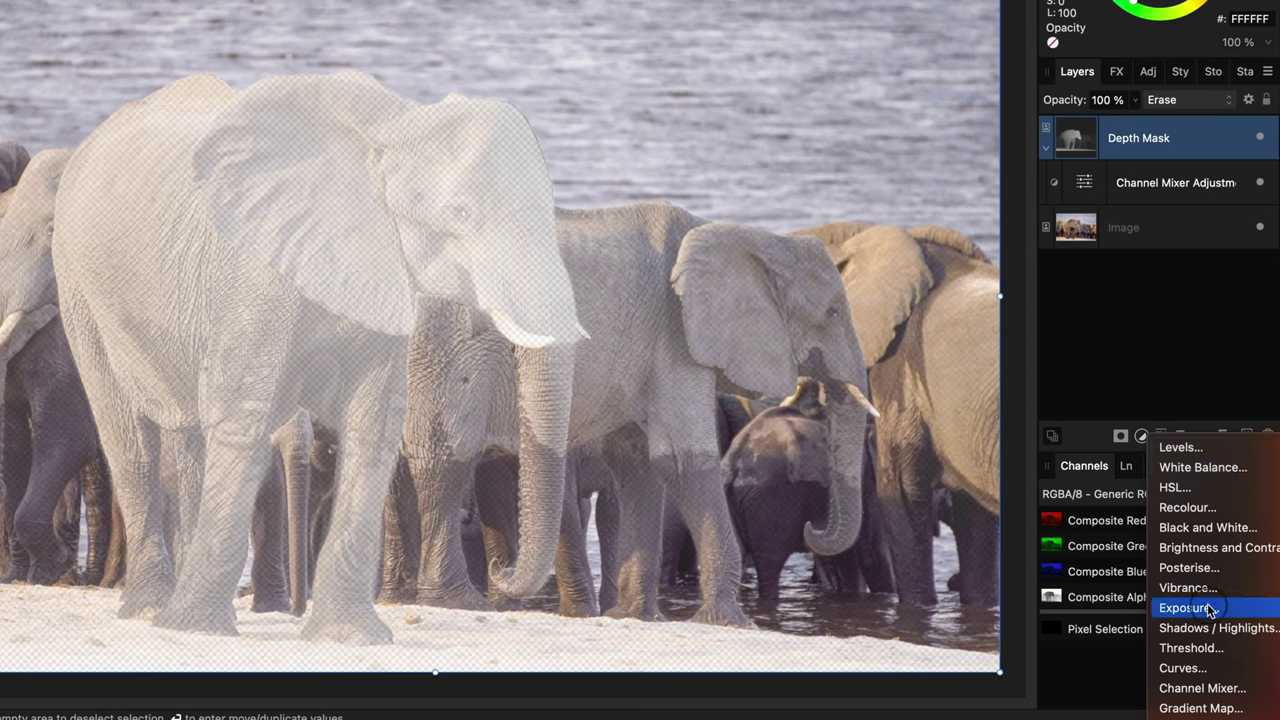
left_click(1212, 634)
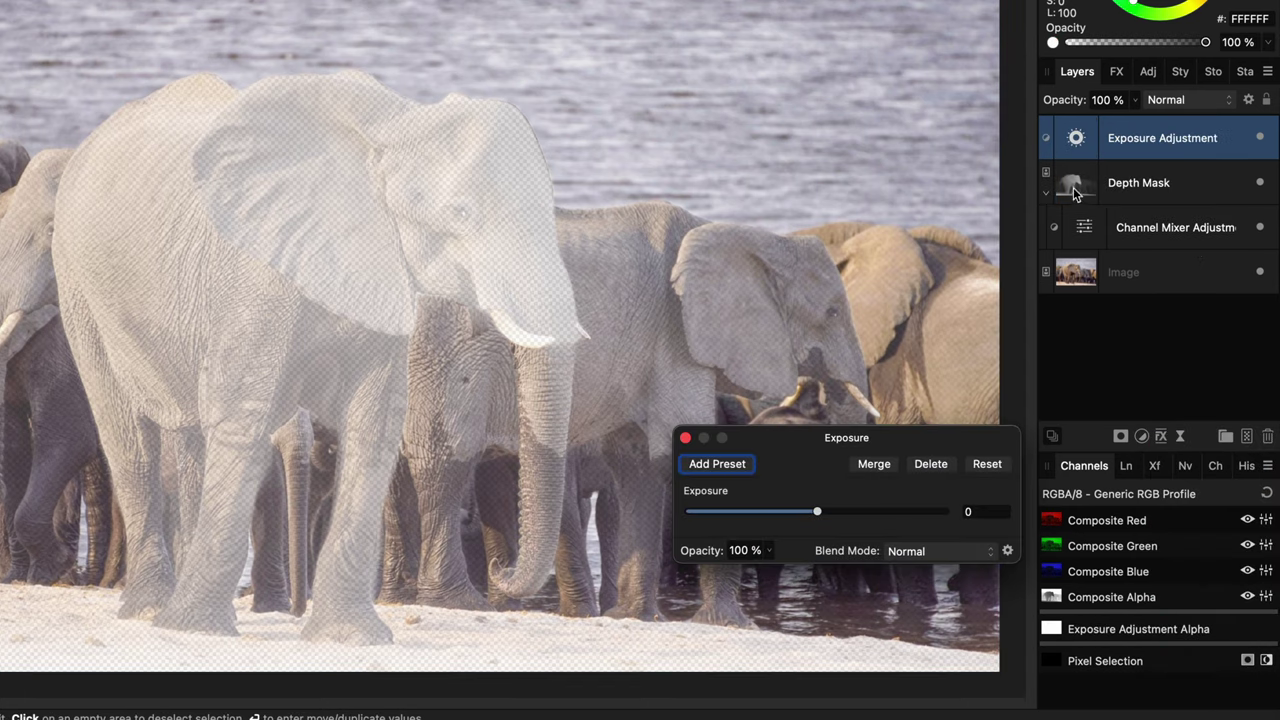
left_click_drag(1073, 188, 1145, 146)
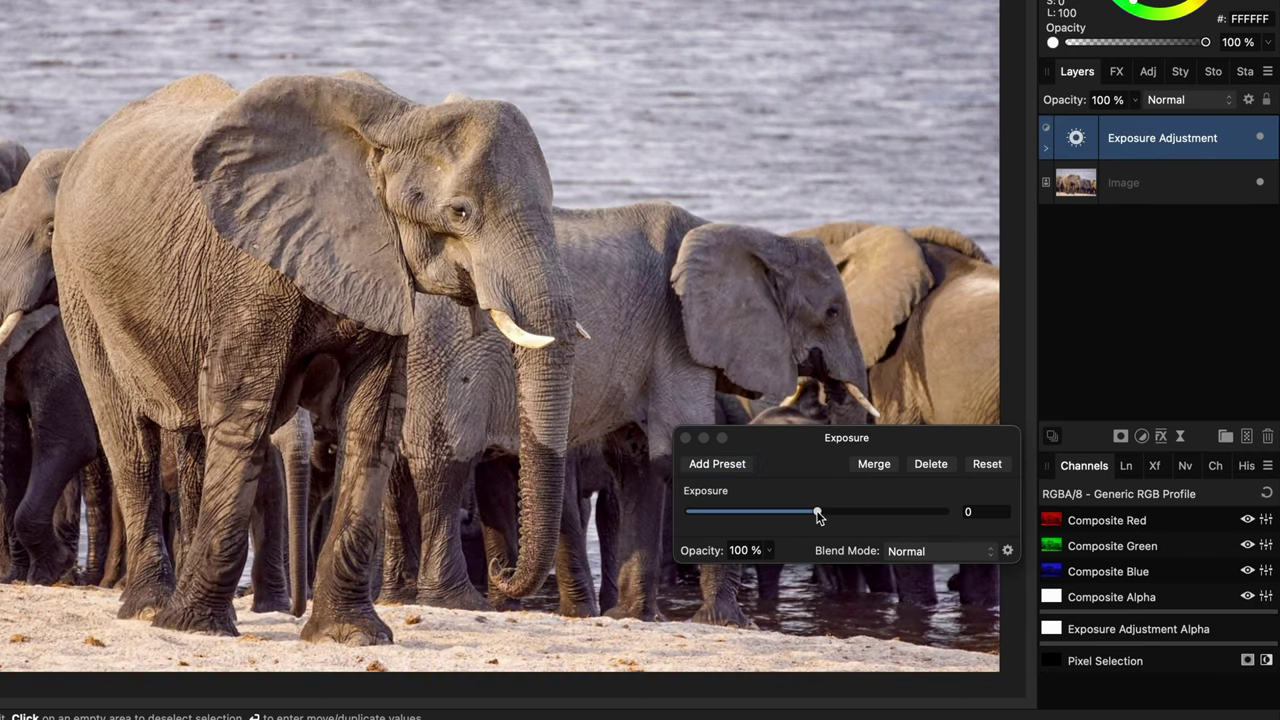
left_click_drag(818, 514, 773, 530)
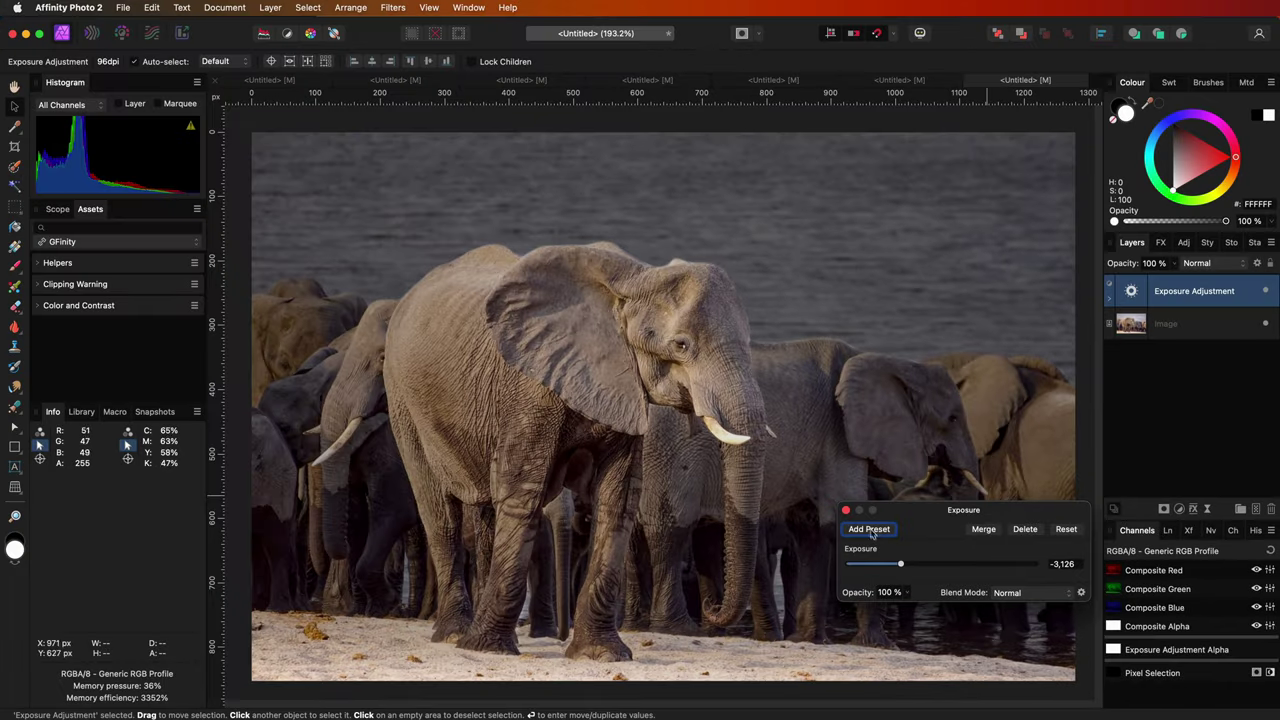
left_click(847, 511)
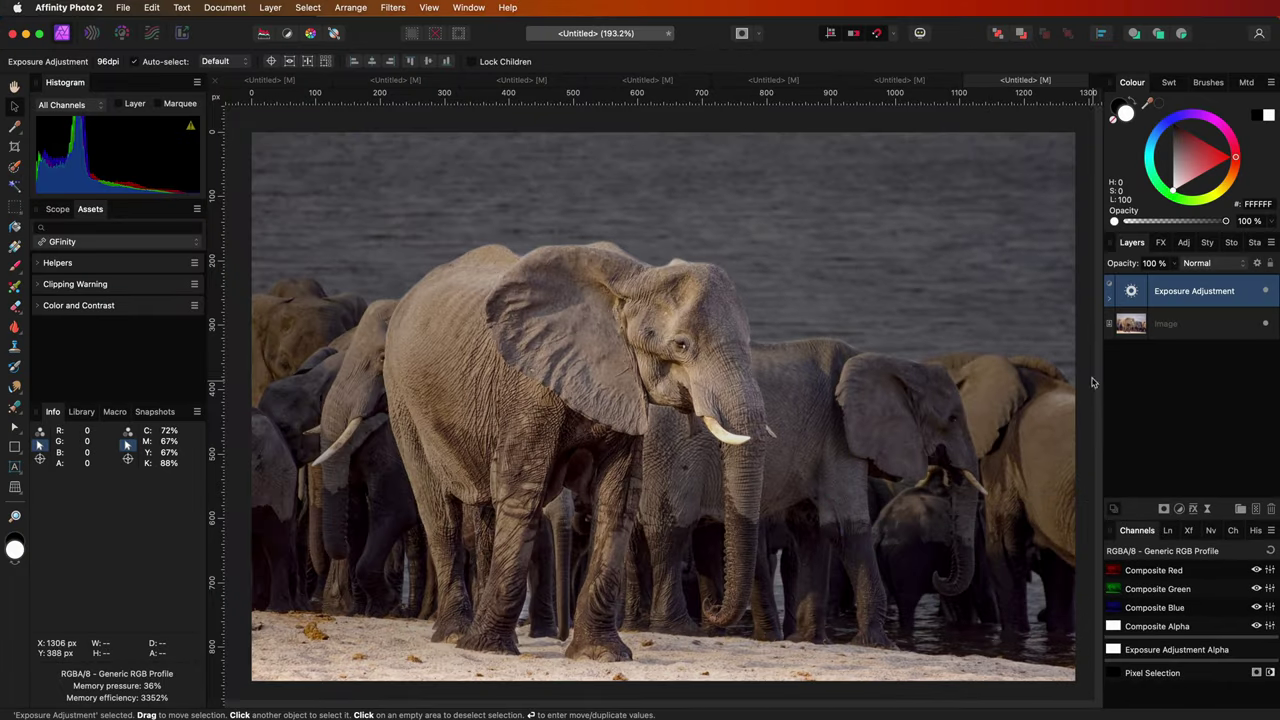
left_click(1109, 297)
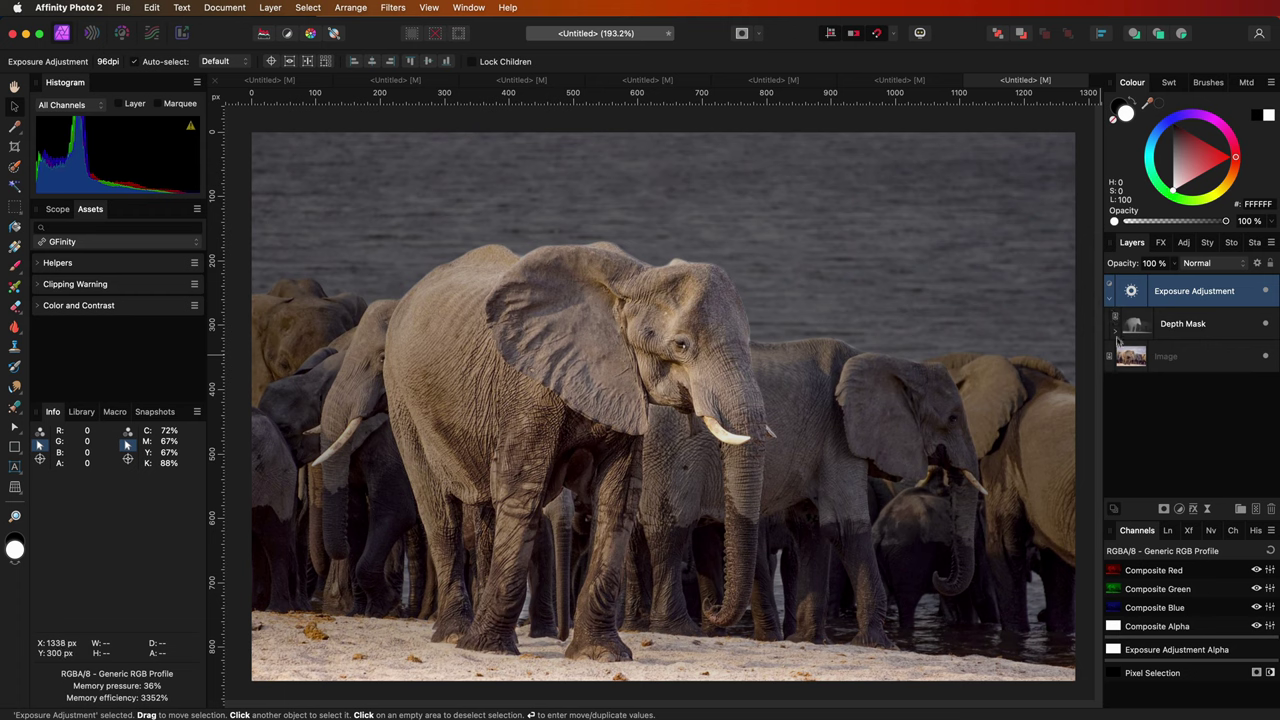
Step: Set the Depth Mask's Channel Mixer to 126% Intensity and -18% Alpha, re-enabling Exposure
left_click(1116, 332)
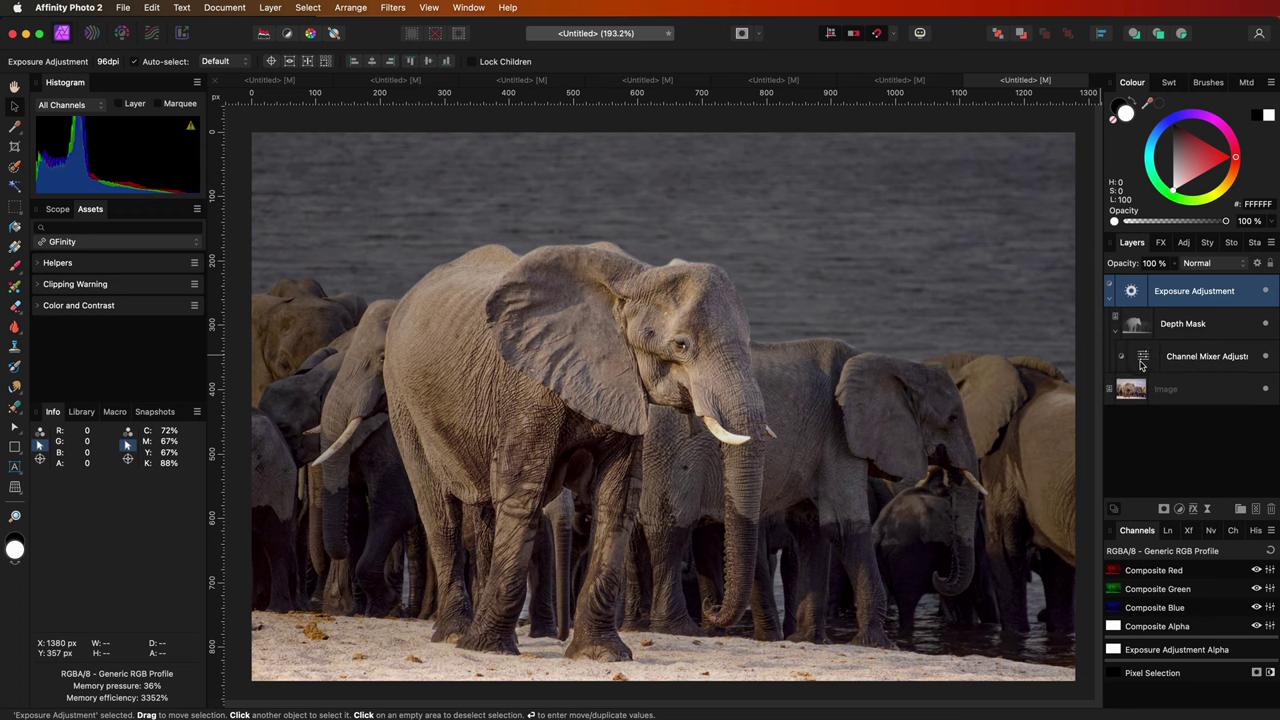
double_click(1143, 356)
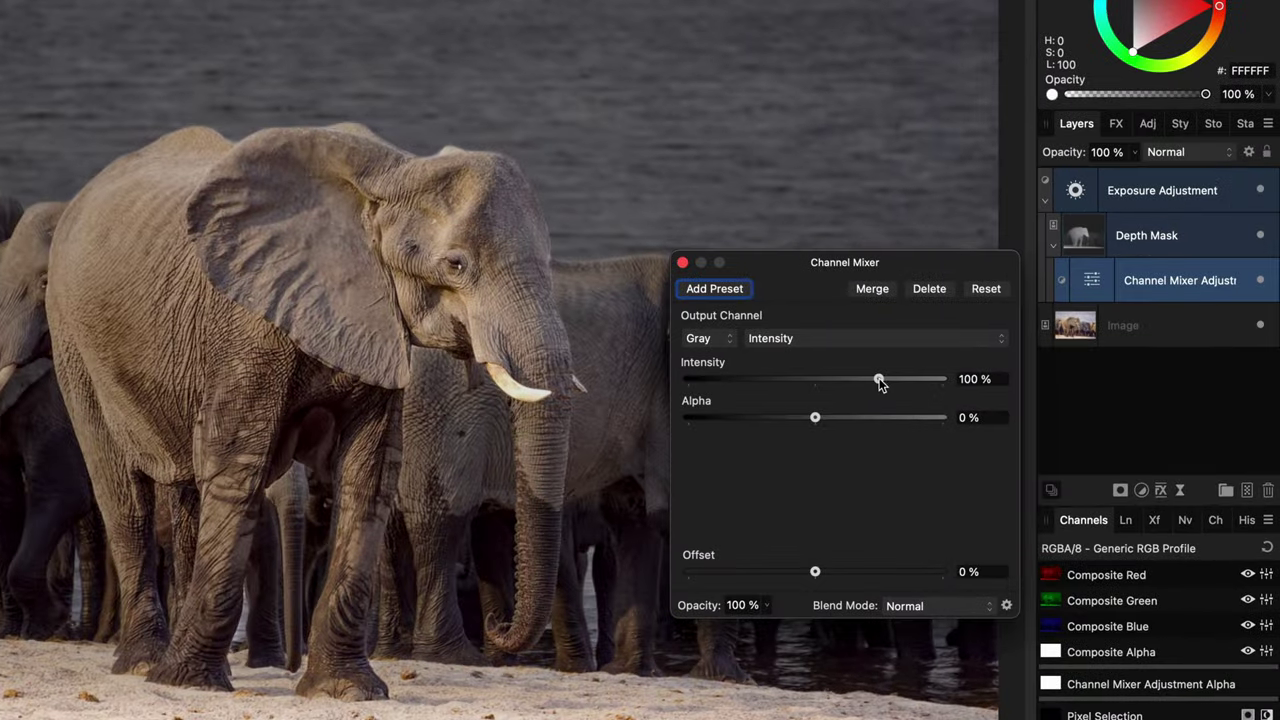
mouse_move(896, 387)
left_mouse_down()
mouse_move(877, 393)
mouse_move(903, 391)
left_mouse_up()
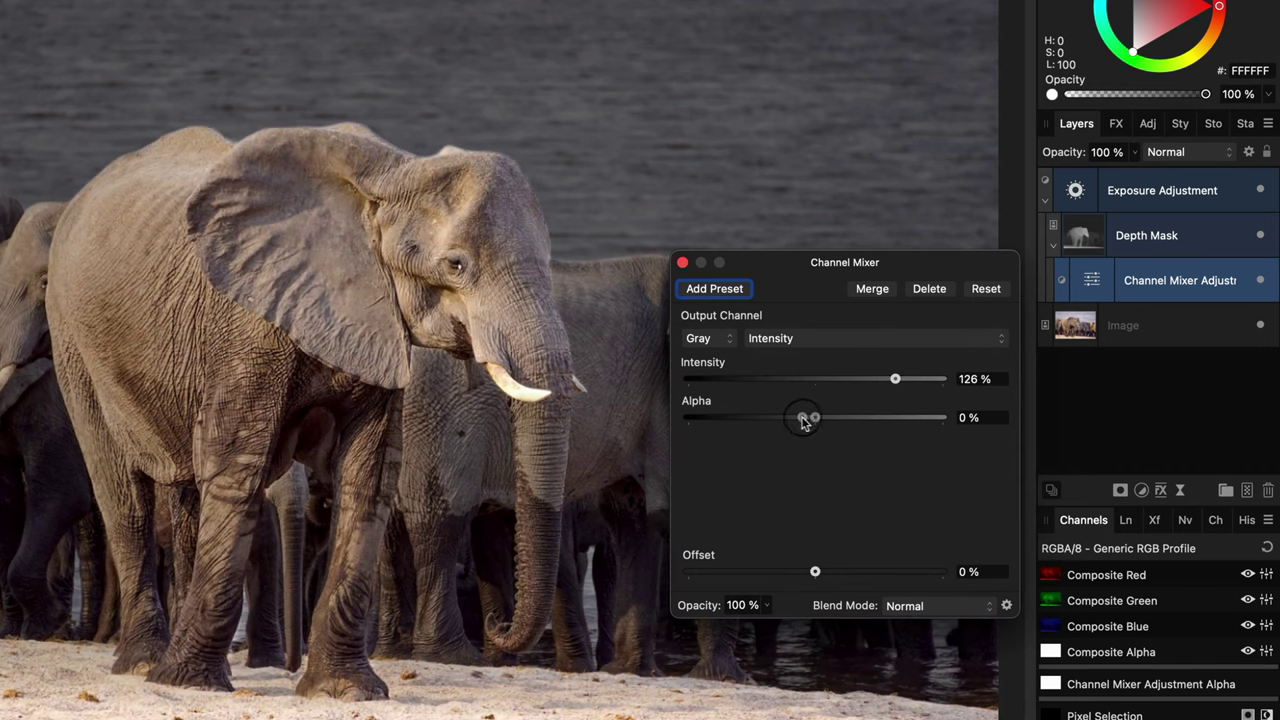
left_click_drag(800, 417, 805, 420)
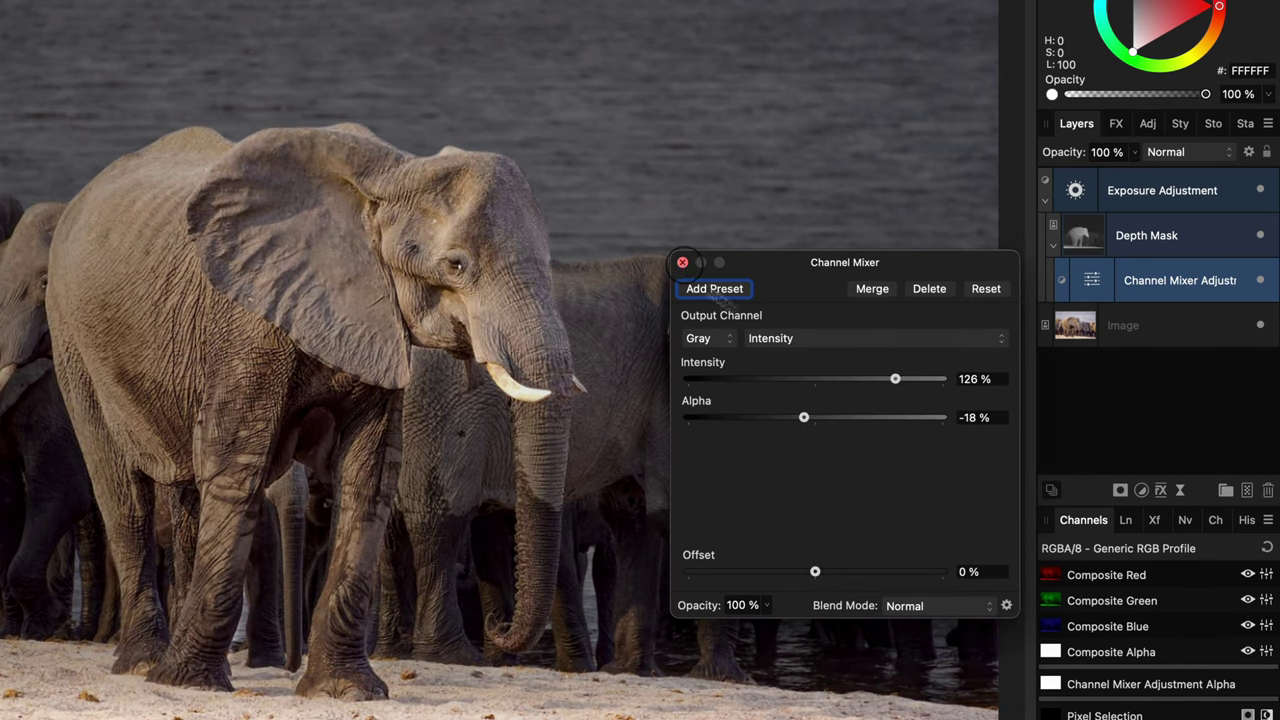
left_click(682, 262)
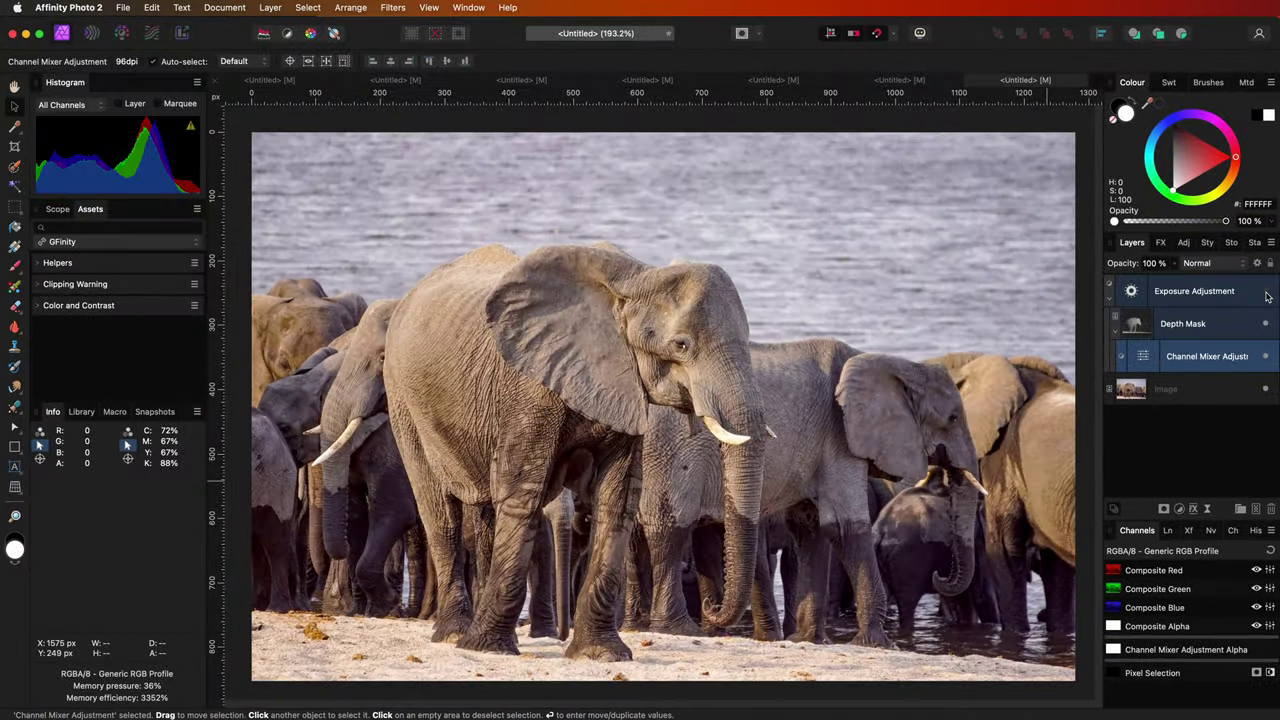
left_click(1266, 292)
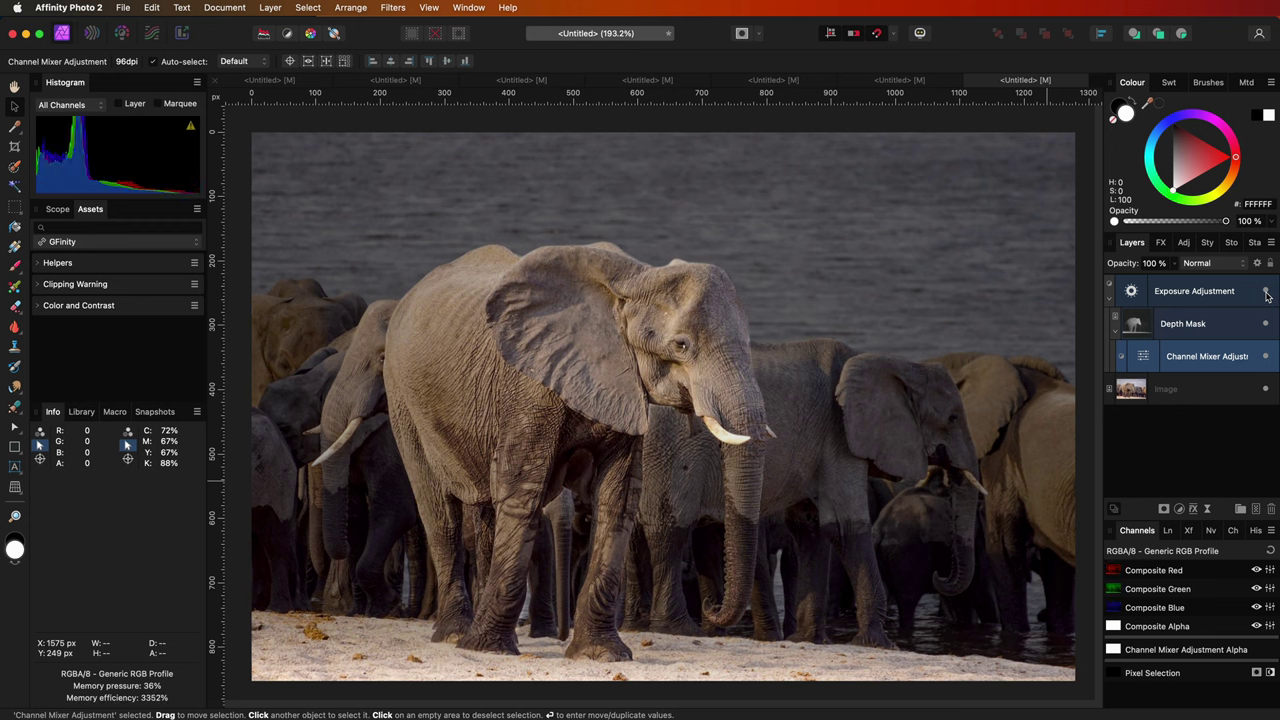
Step: Ease the Exposure adjustment to -0.772 and toggle its visibility to compare
double_click(1131, 292)
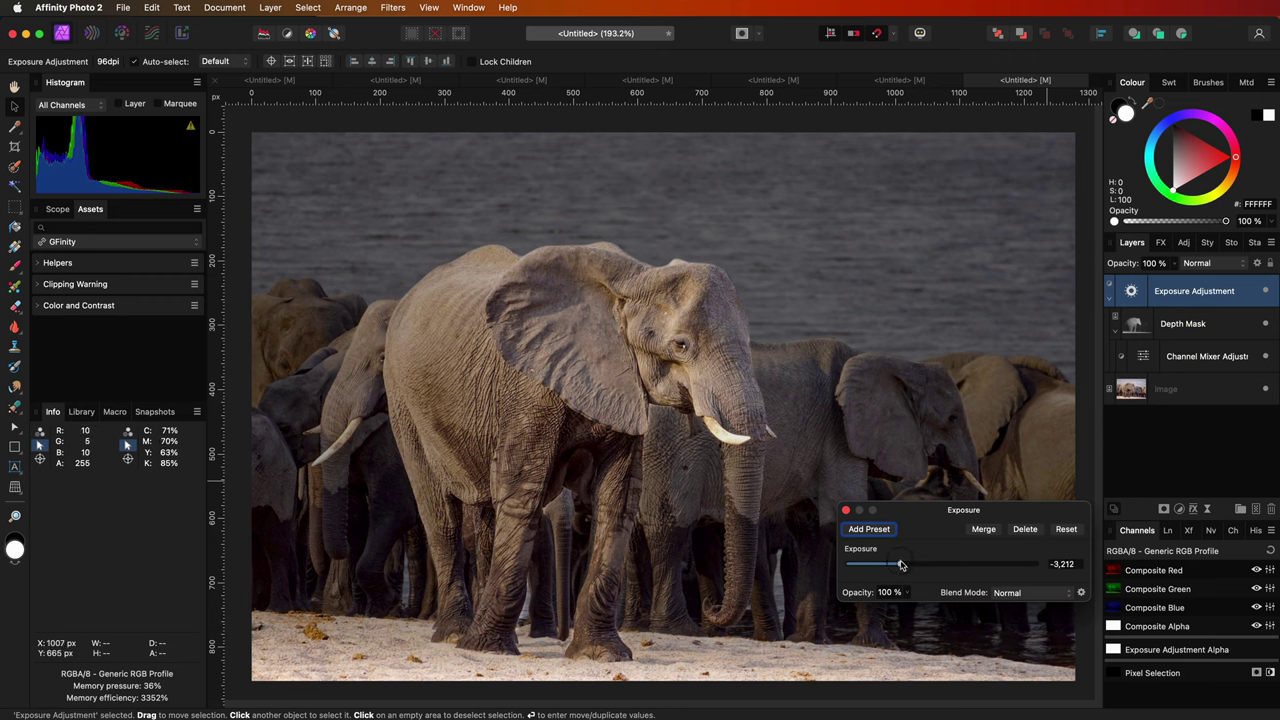
left_click_drag(902, 565, 931, 565)
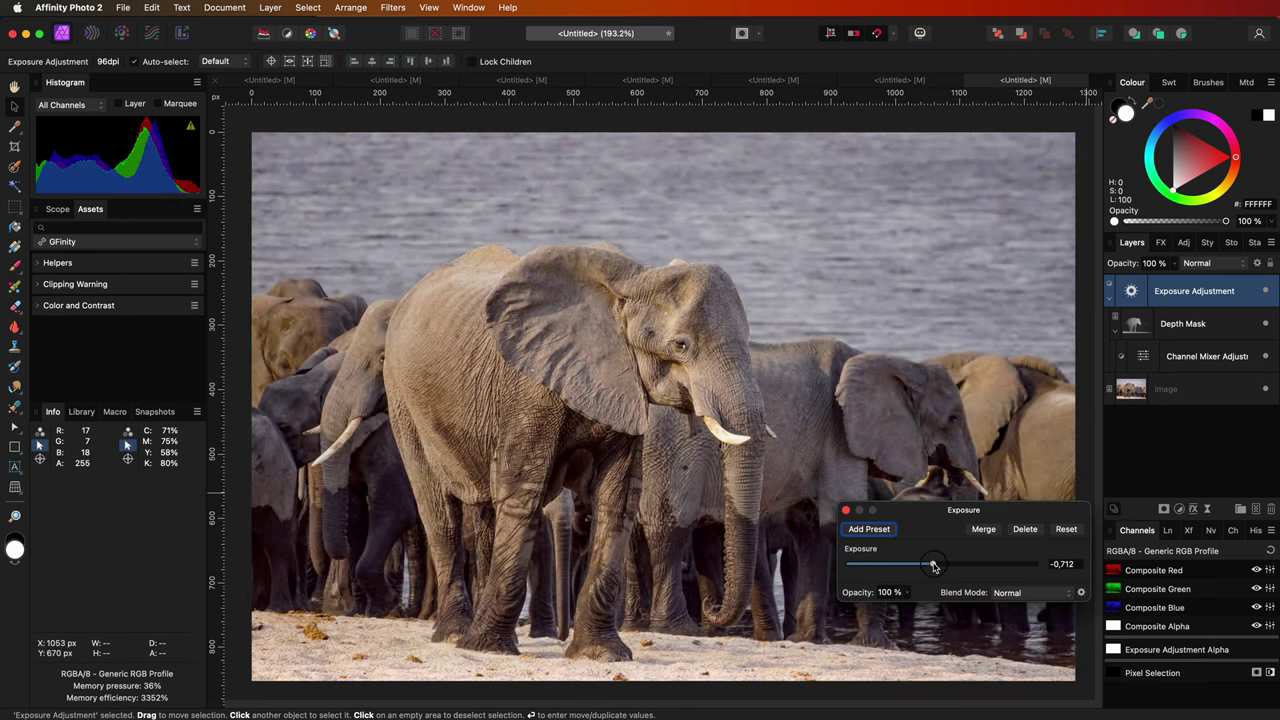
key("Return")
left_click(1266, 291)
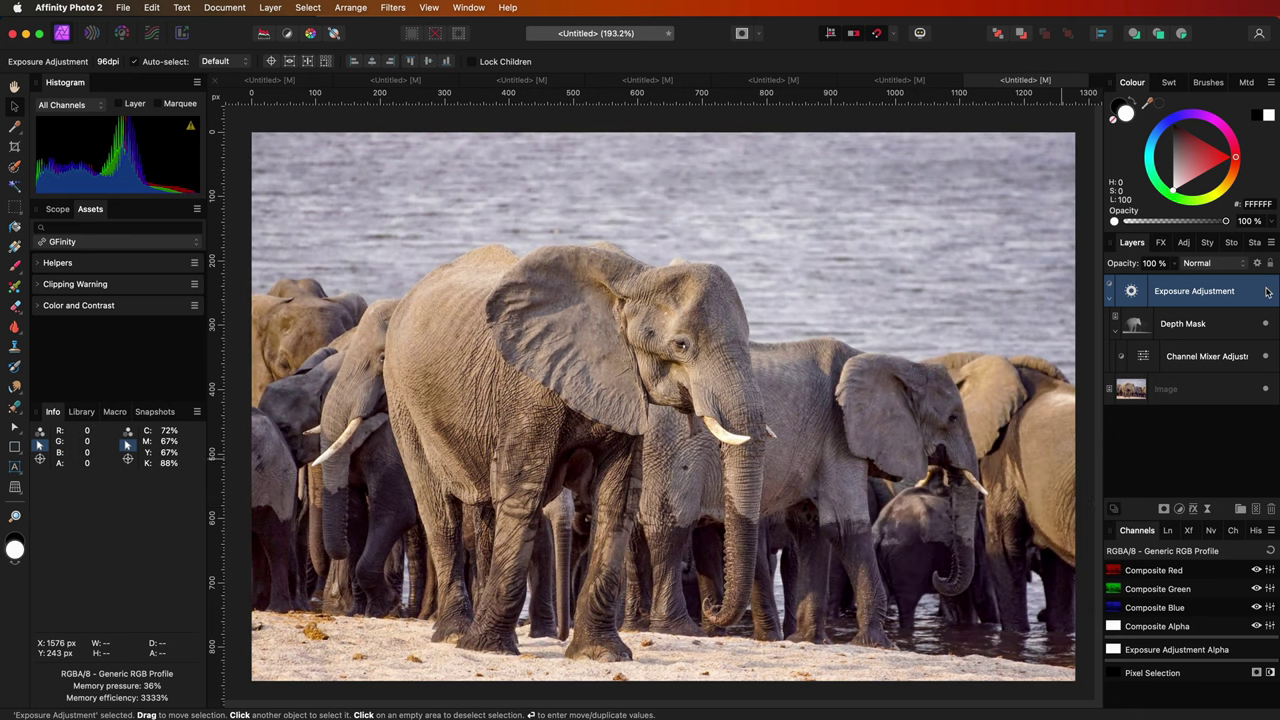
left_click(1266, 291)
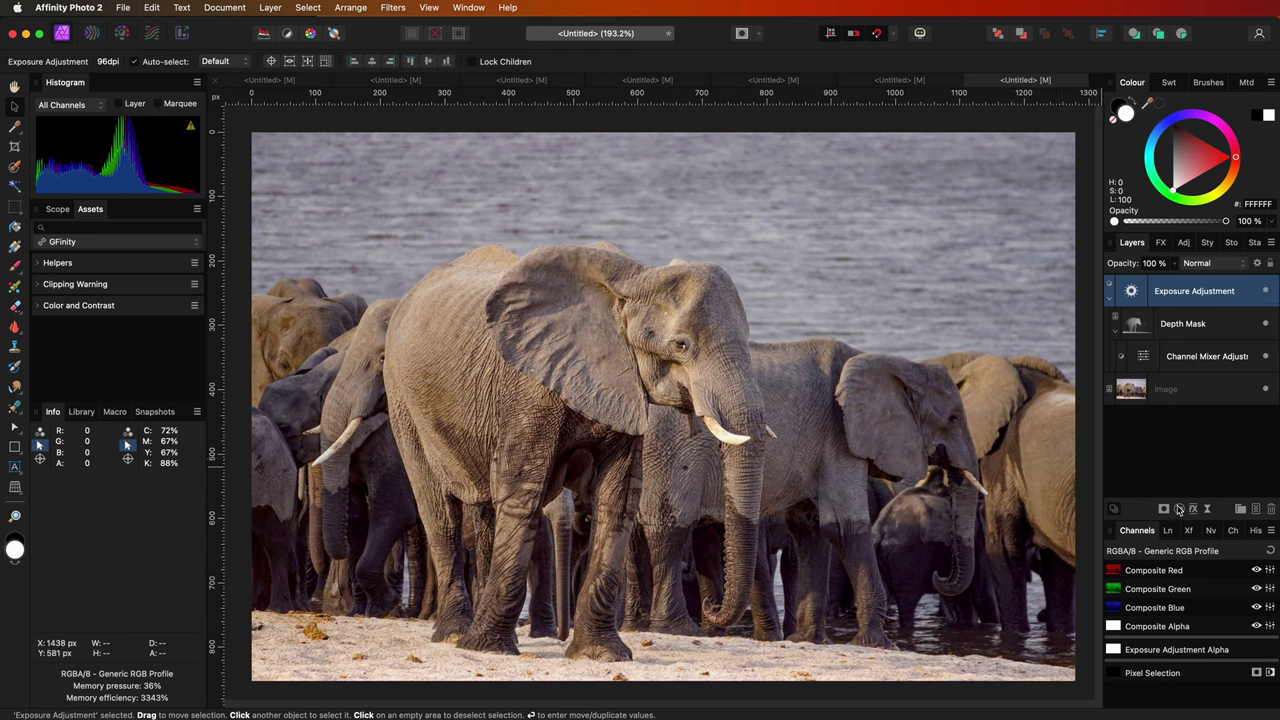
left_click(1179, 509)
Step: Add an HSL Shift at -48% saturation and nest a pasted copy of Depth Mask inside it
left_click(1219, 544)
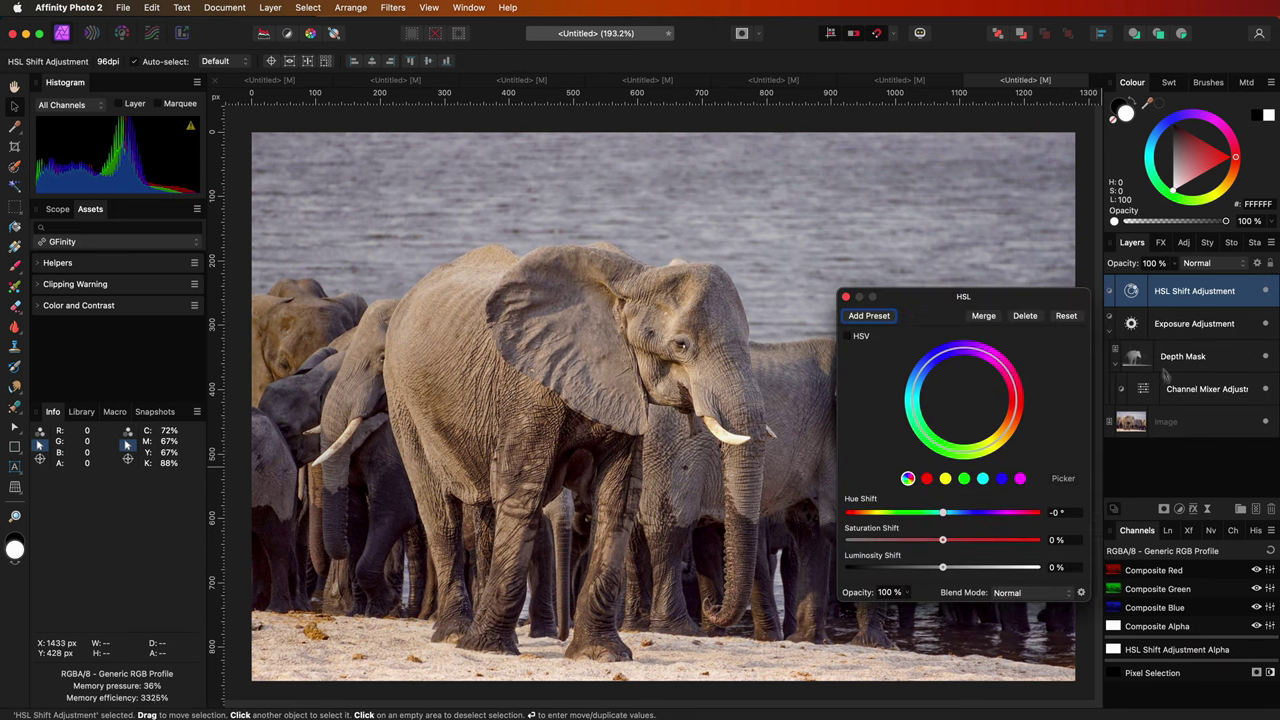
left_click_drag(941, 541, 907, 548)
left_click(1198, 358)
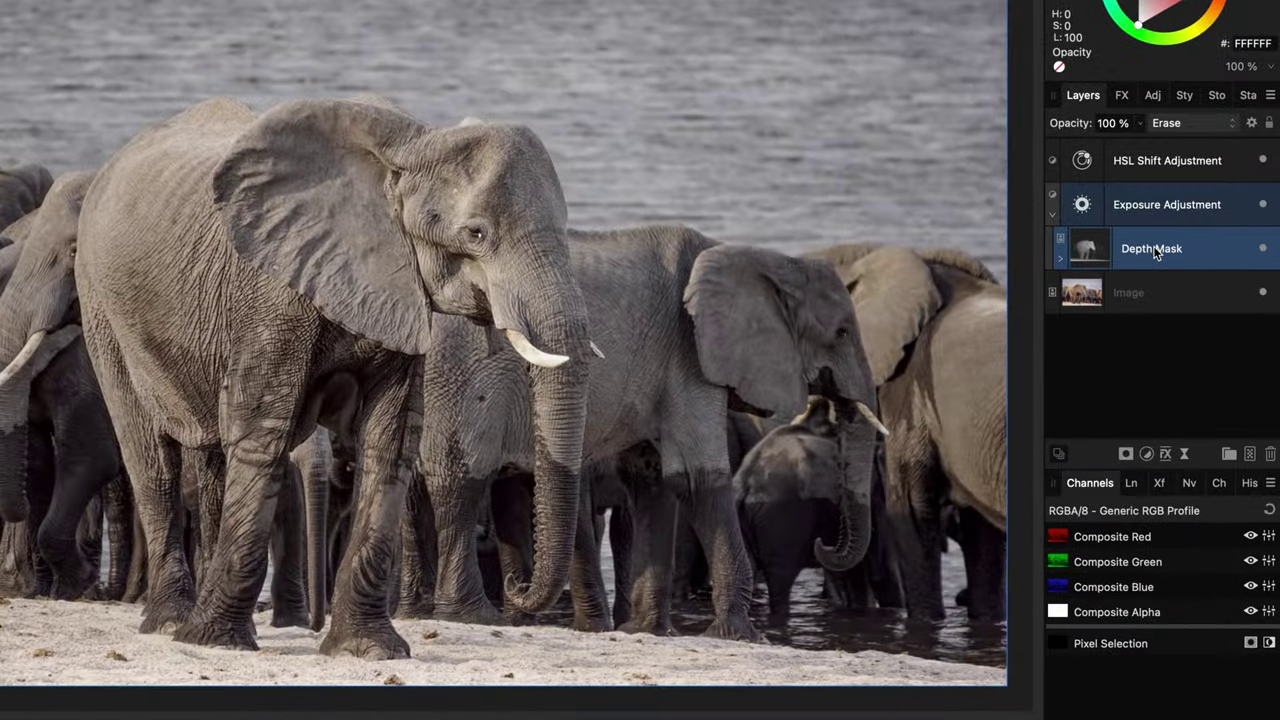
key("super+c")
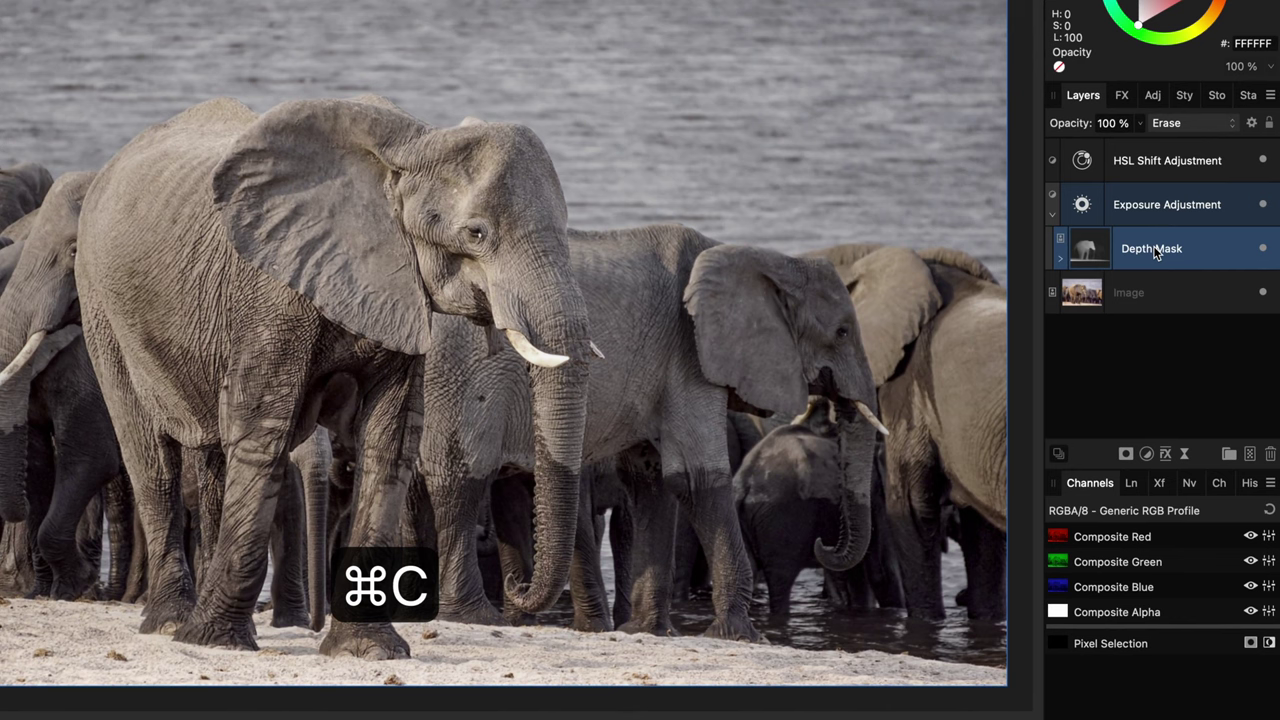
left_click(1152, 161)
key("super+v")
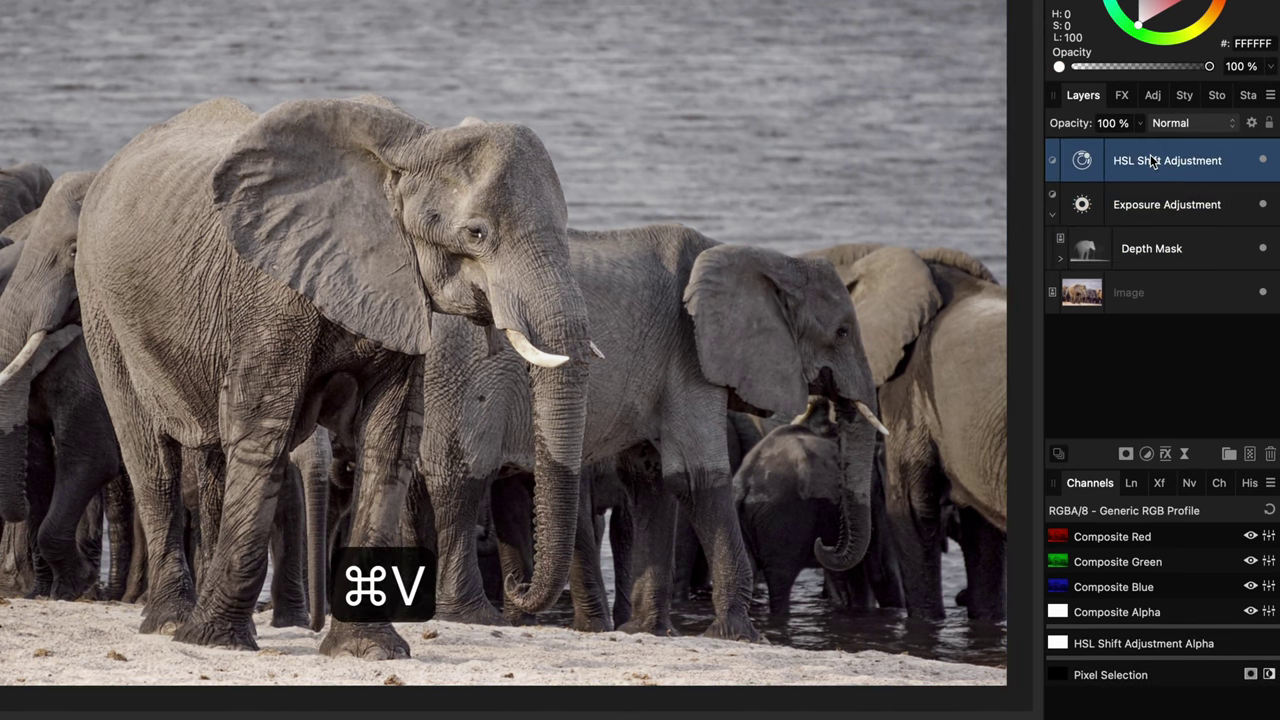
left_click_drag(1094, 162, 1110, 190)
left_click(1053, 214)
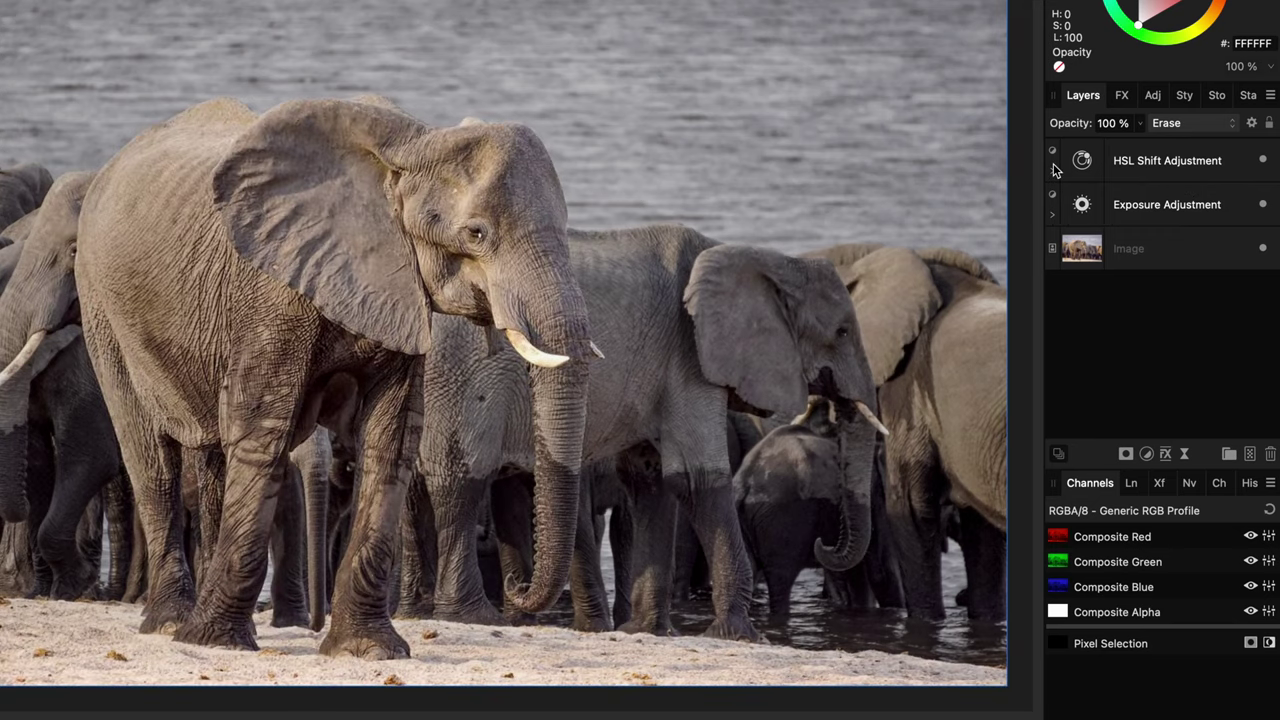
left_click(1053, 169)
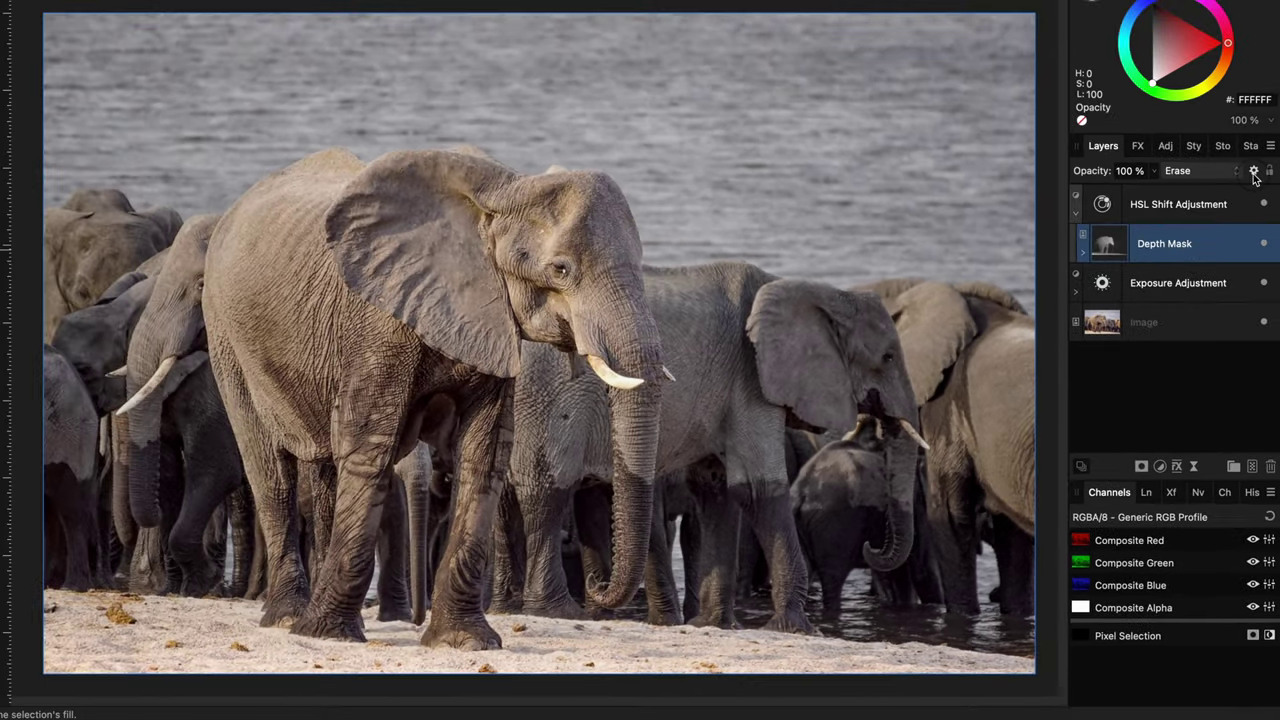
Step: Invert the HSL Depth Mask's Source Layer Range curve so it targets the foreground
left_click(1254, 172)
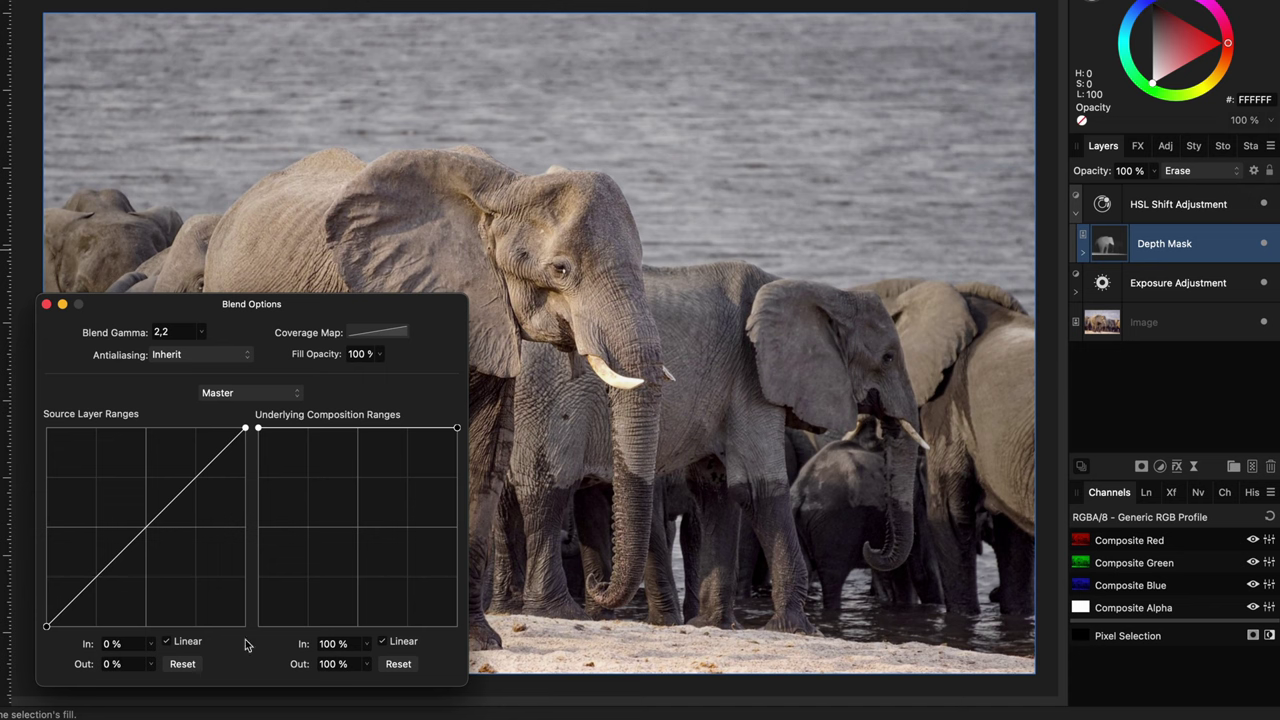
left_click_drag(247, 430, 257, 674)
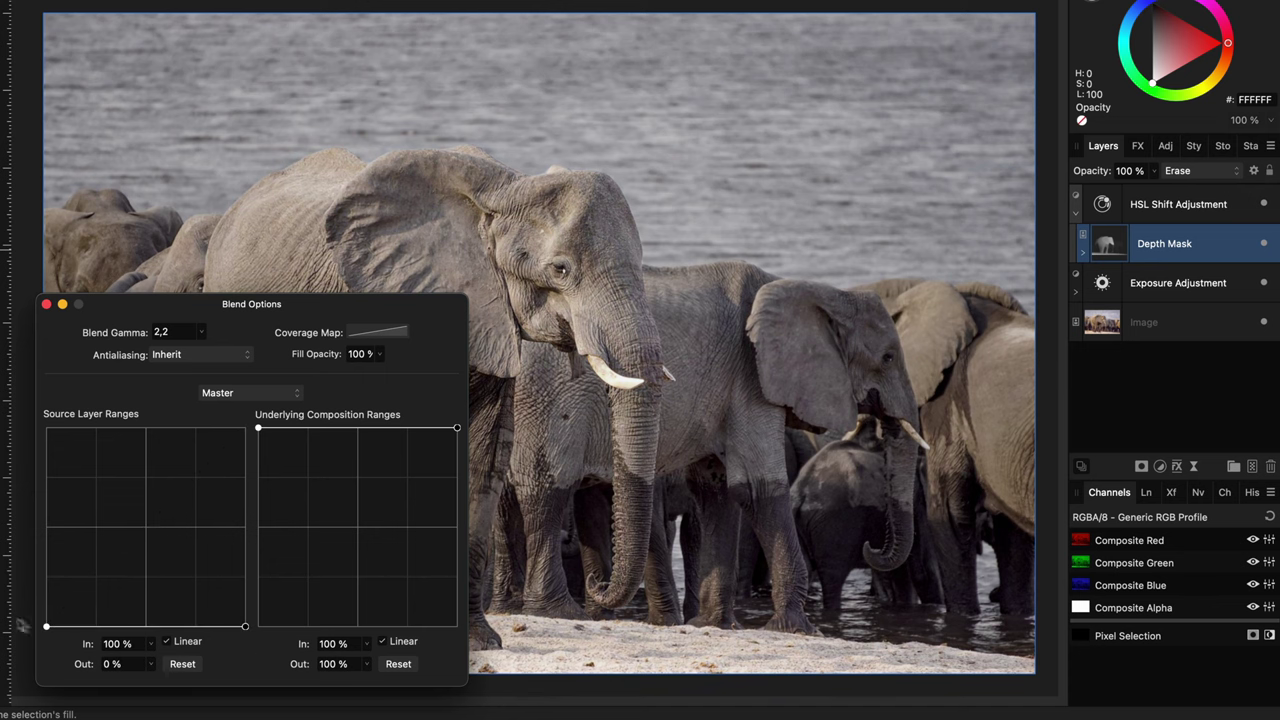
left_click_drag(46, 627, 28, 378)
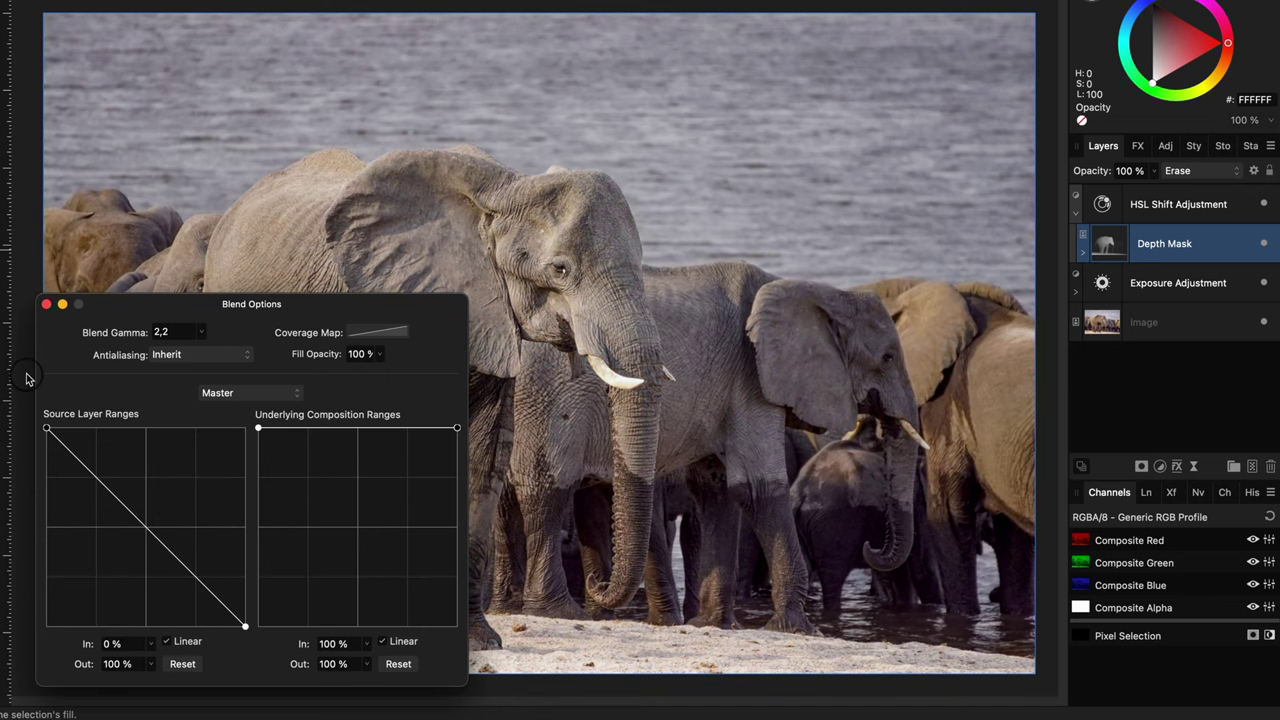
left_click(46, 304)
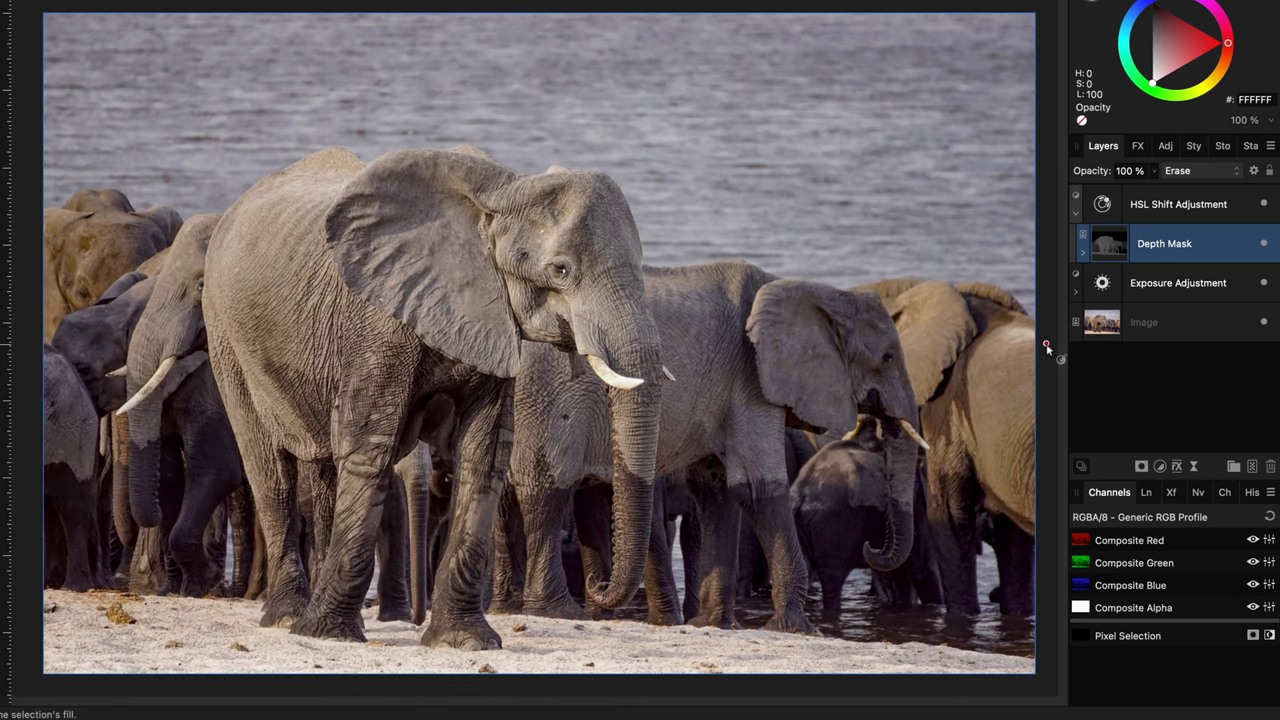
Step: Set the HSL Shift adjustment to -38% Saturation Shift and -27% Luminosity Shift
double_click(1105, 207)
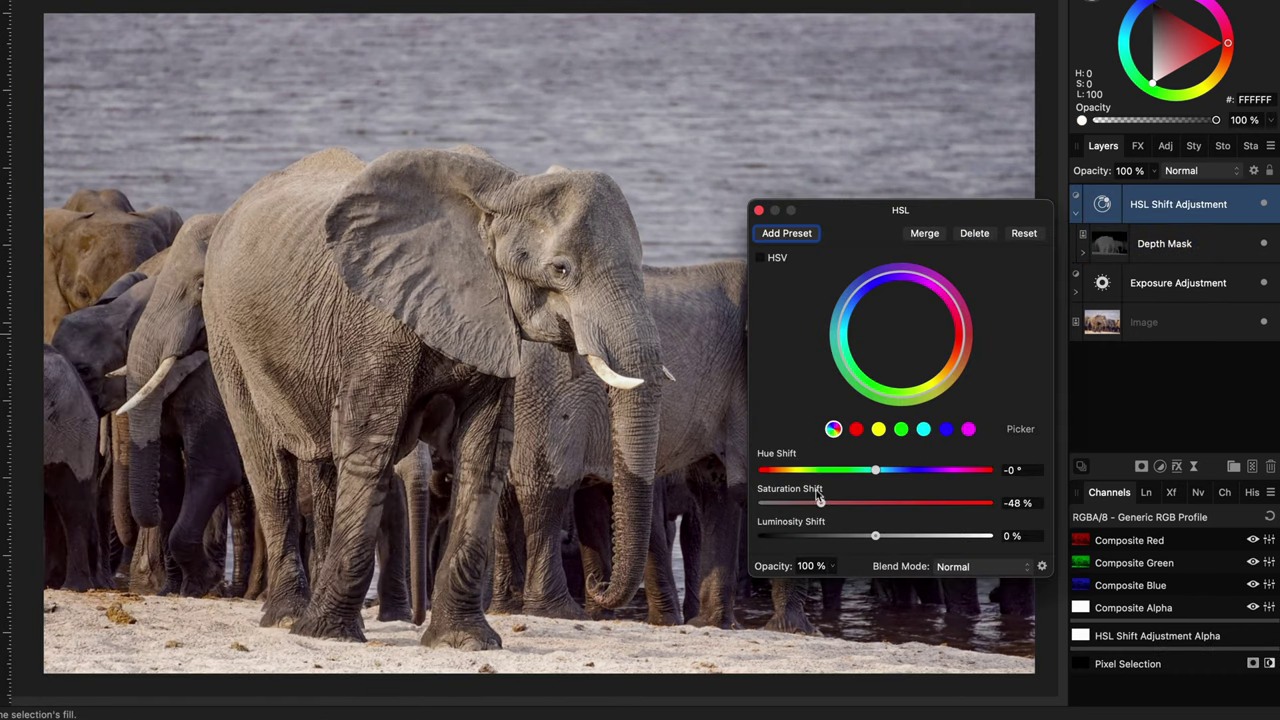
left_click_drag(821, 505, 967, 510)
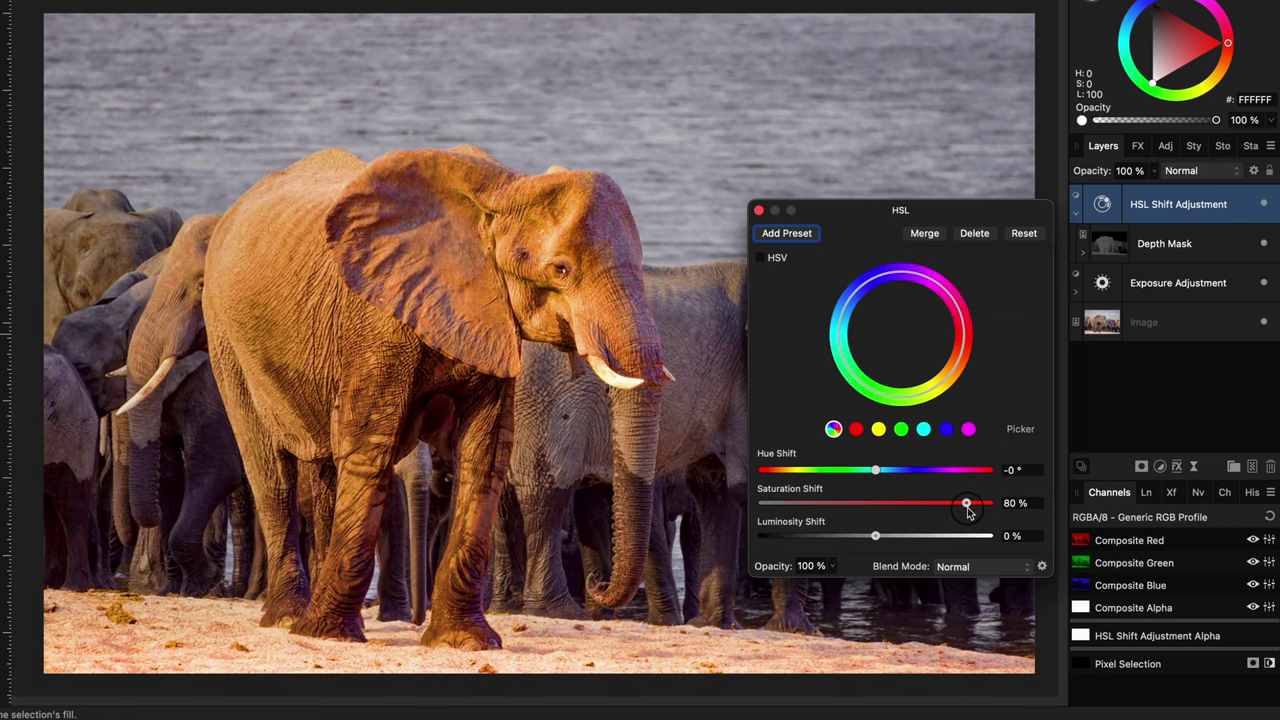
left_click_drag(968, 510, 831, 512)
left_click_drag(875, 537, 845, 540)
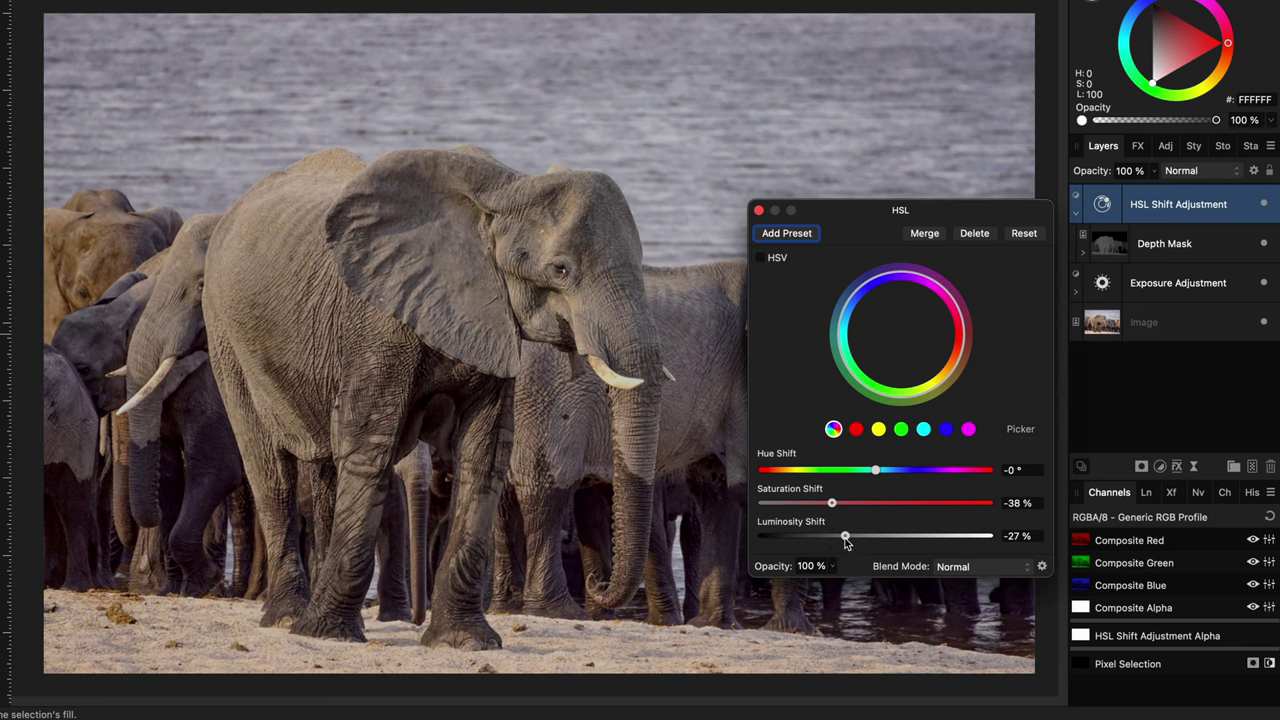
left_click(758, 210)
Step: Set the HSL Shift layer's blend mode to Luminosity, then hide and show it twice to compare
left_click(1177, 172)
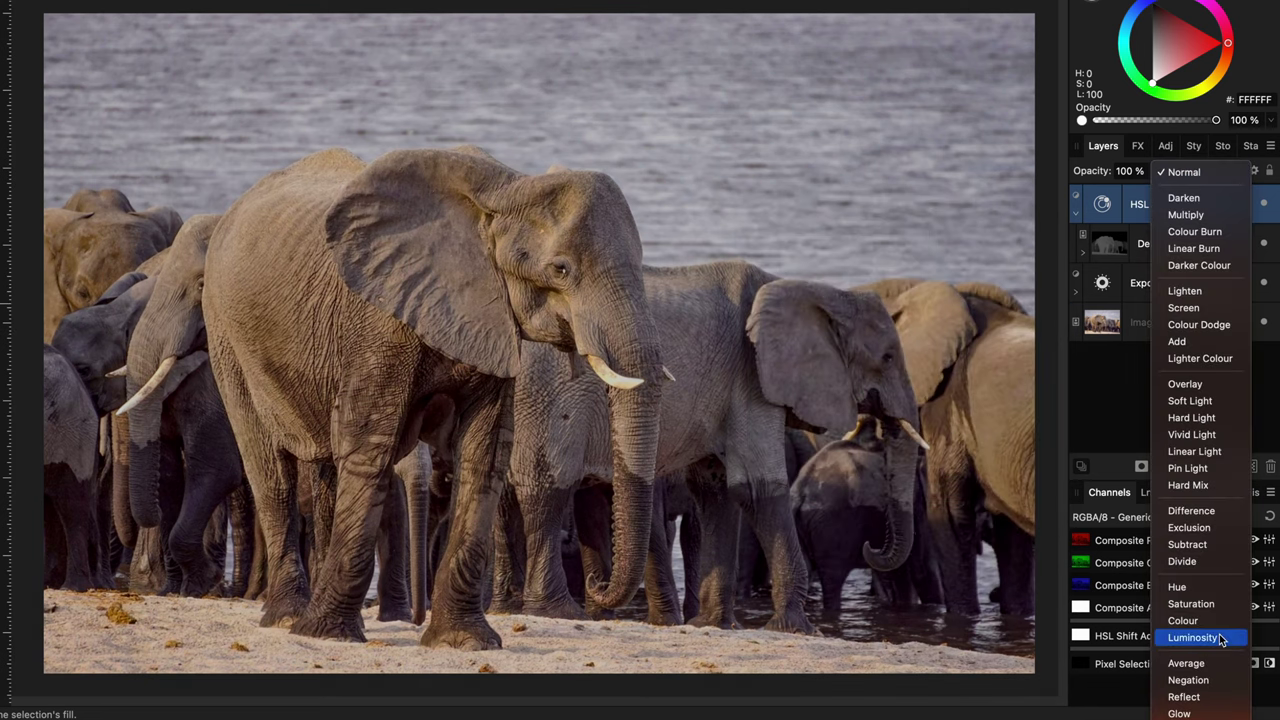
left_click(1220, 638)
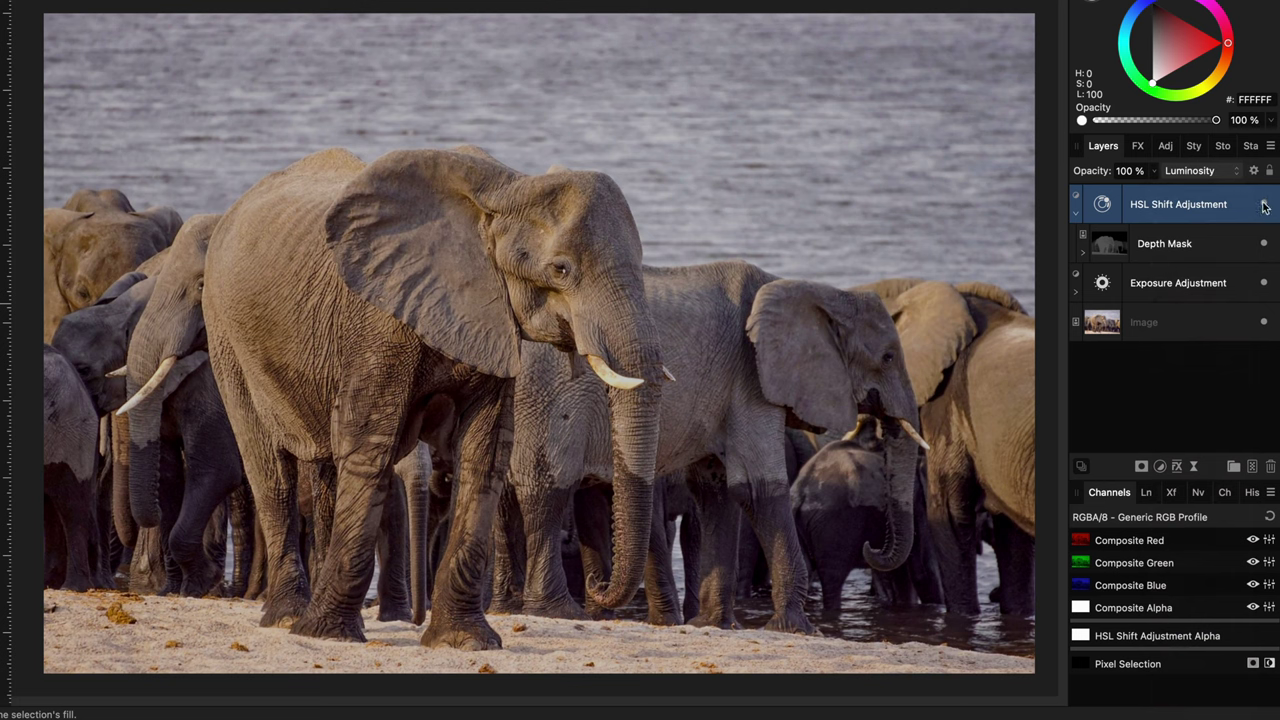
left_click(1263, 205)
left_click(1263, 205)
left_click(1264, 205)
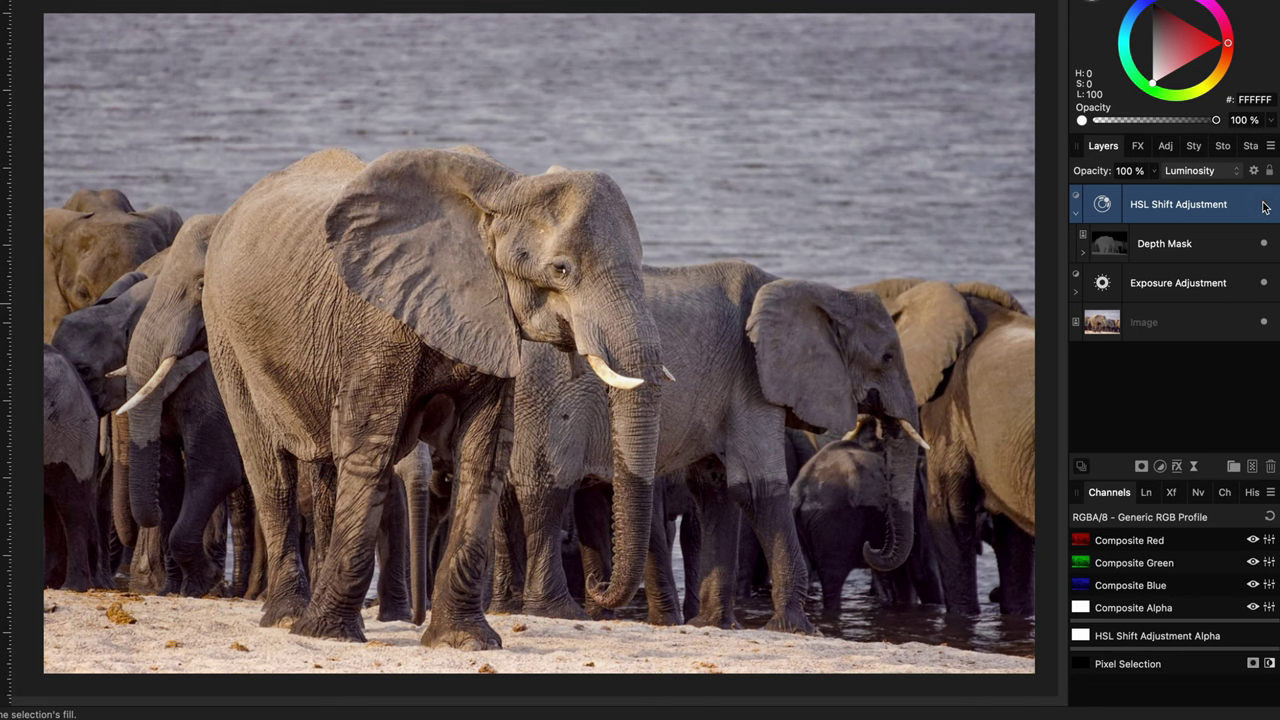
left_click(1264, 205)
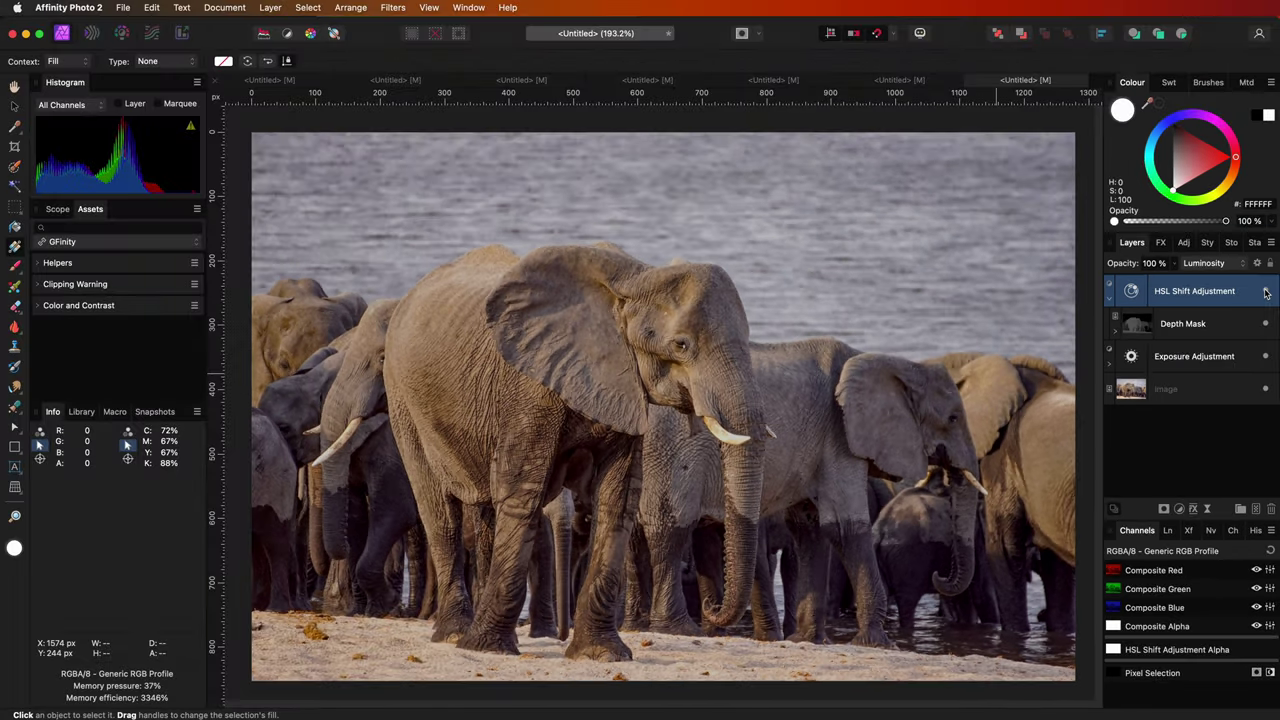